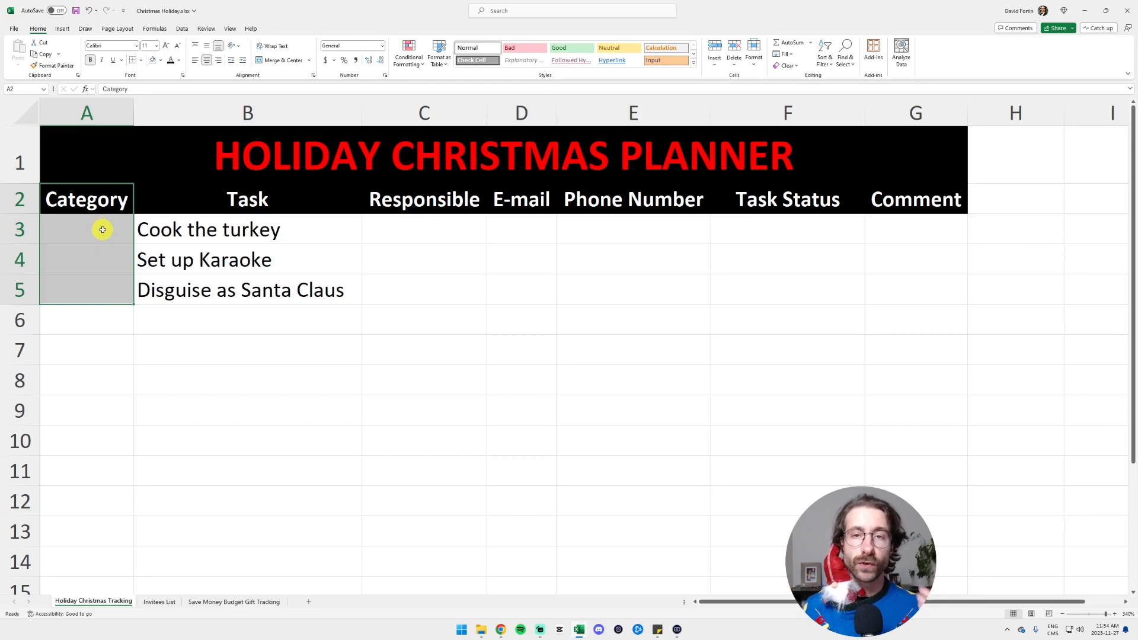
Step: Convert the Categories list in A10:A14 of the Invitees List sheet into a table with headers
click(122, 261)
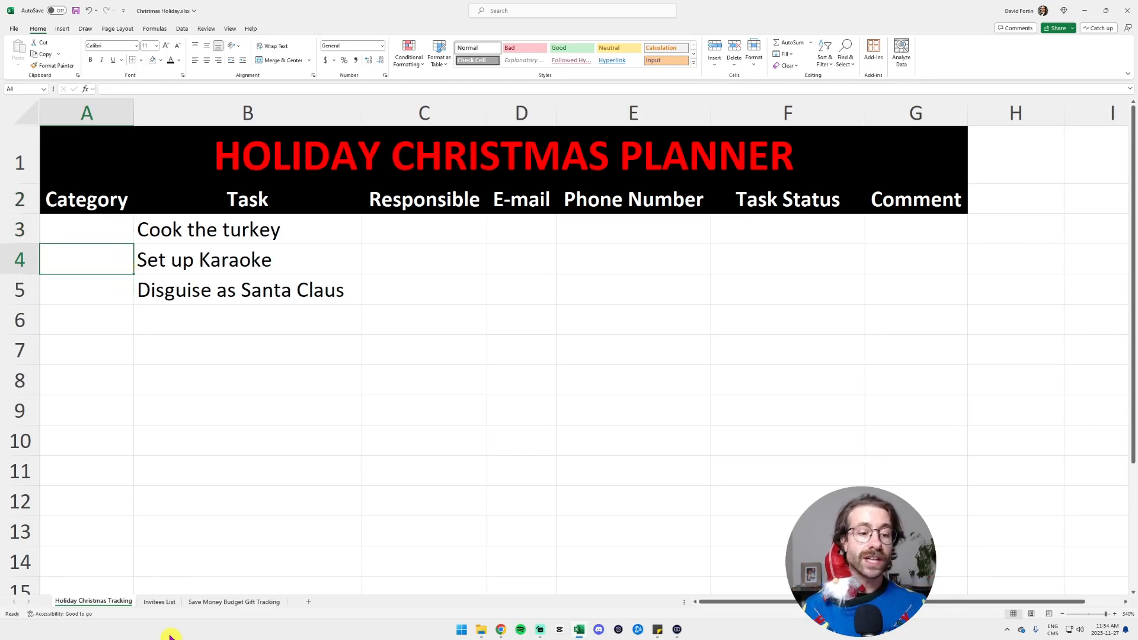
click(158, 602)
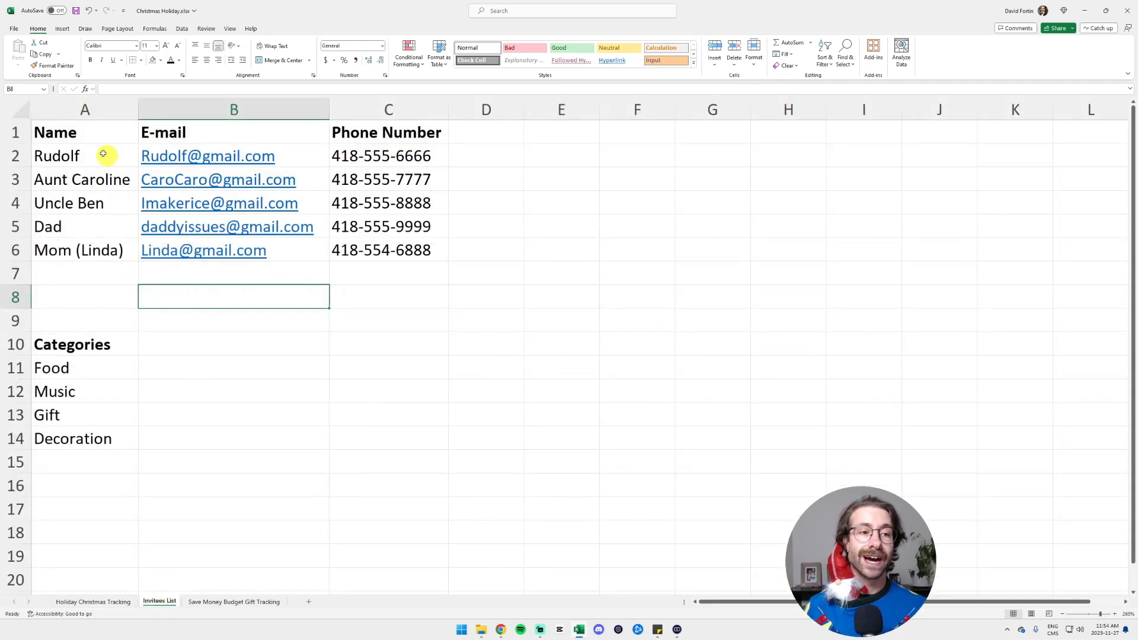
drag(84, 132, 381, 255)
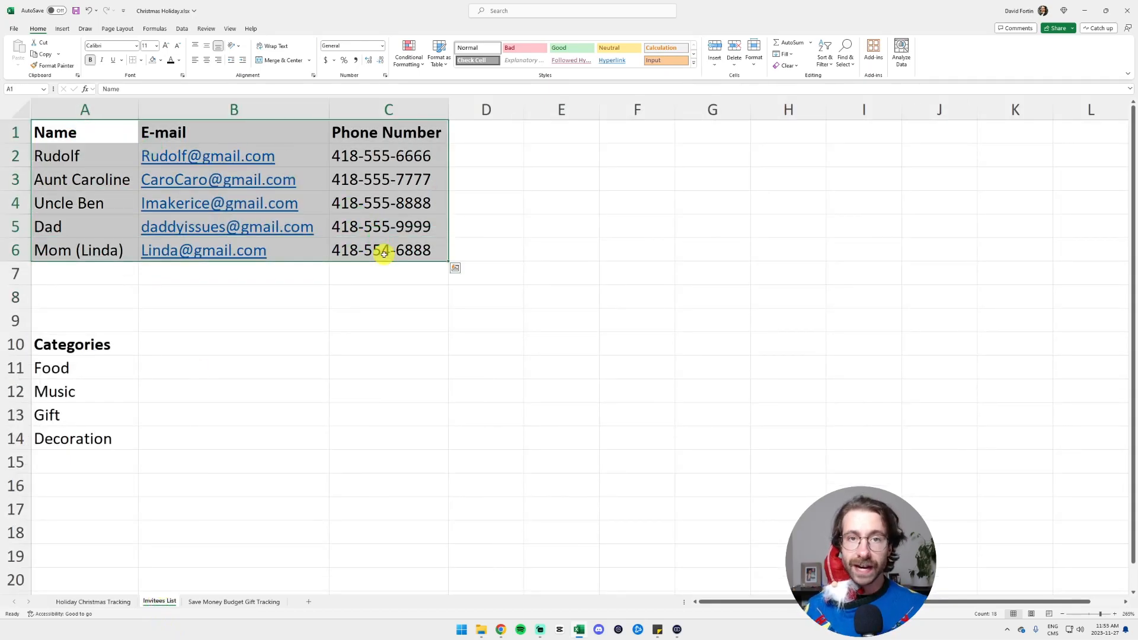
drag(94, 345, 91, 437)
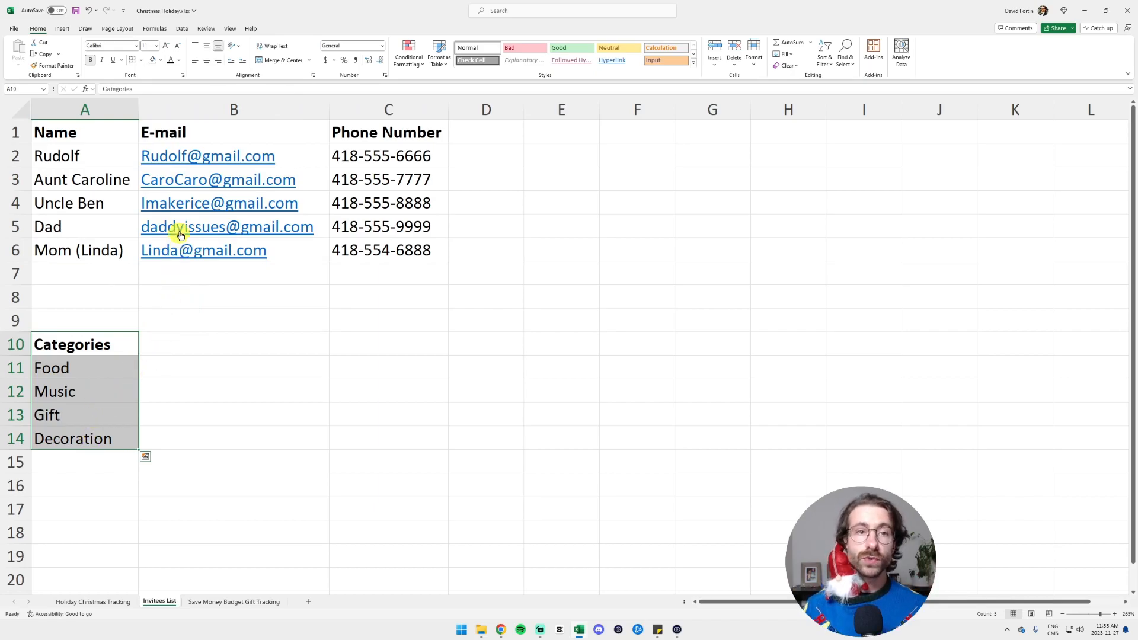
click(63, 31)
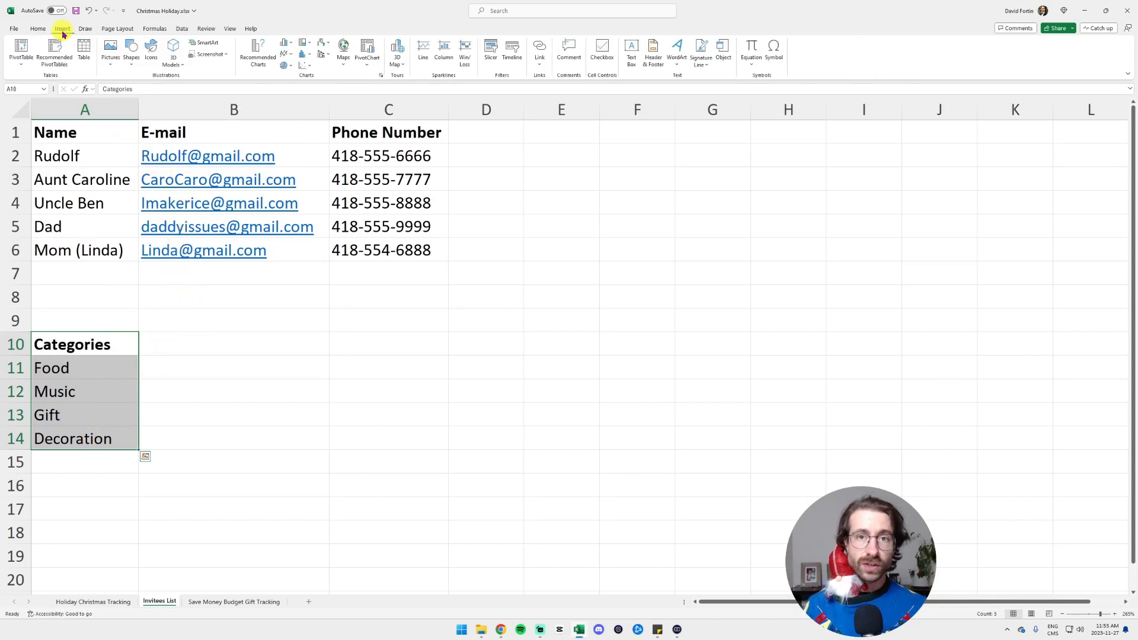
click(89, 58)
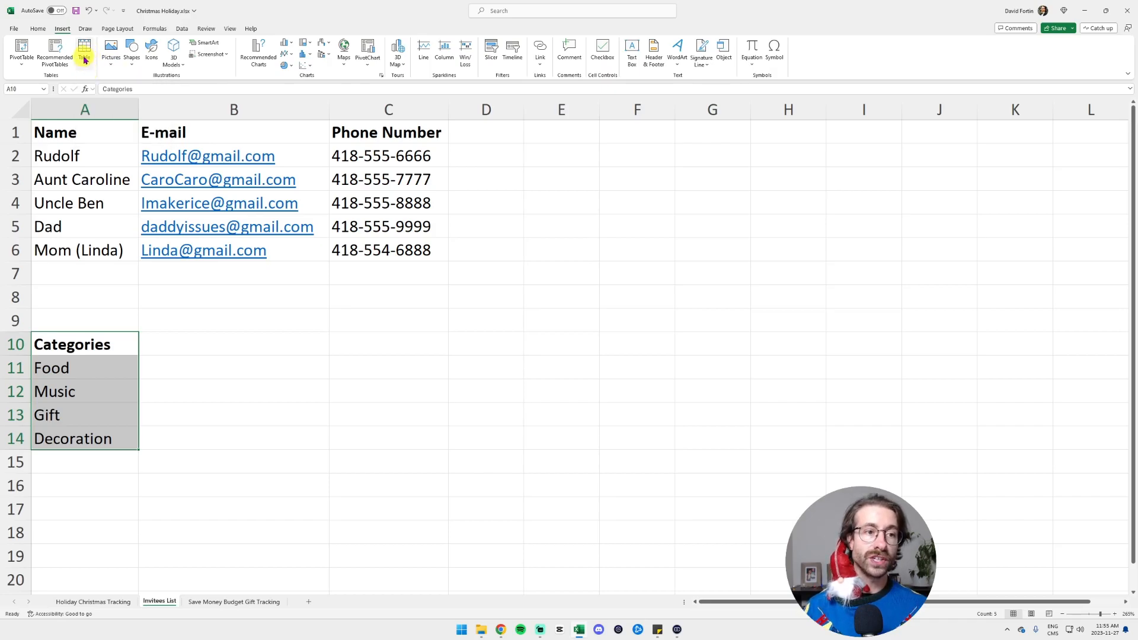
click(84, 59)
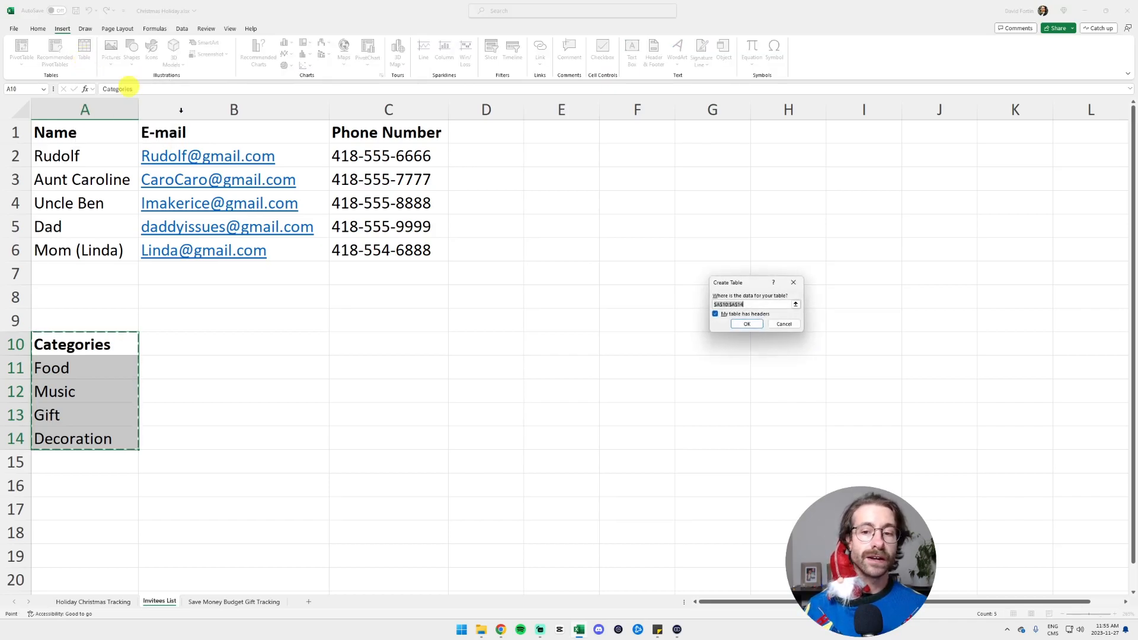
click(744, 325)
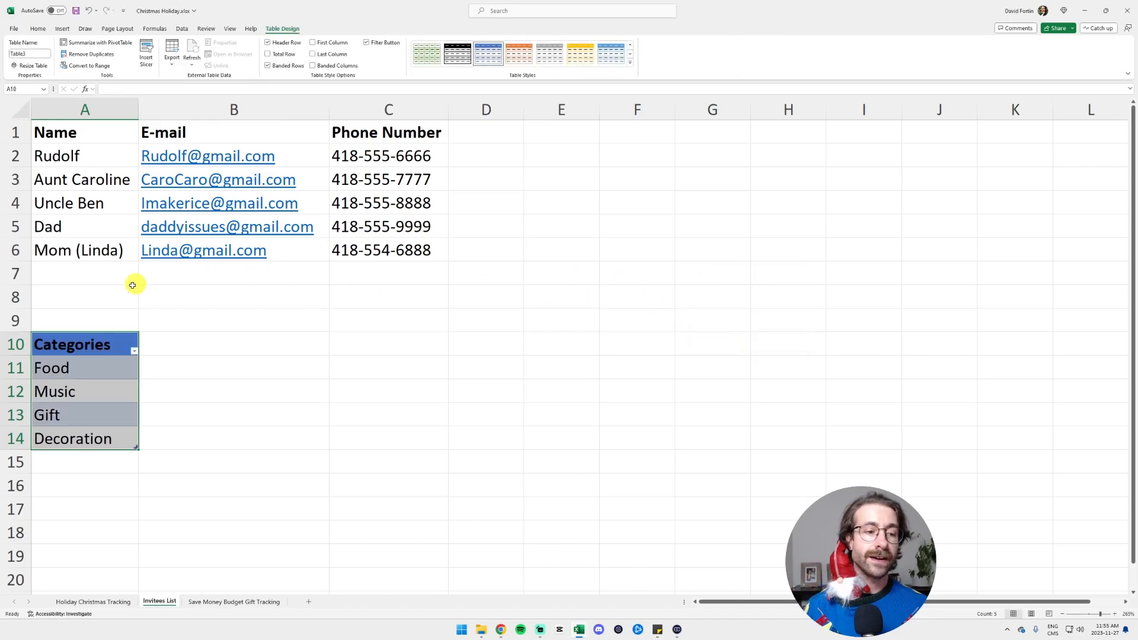
click(259, 384)
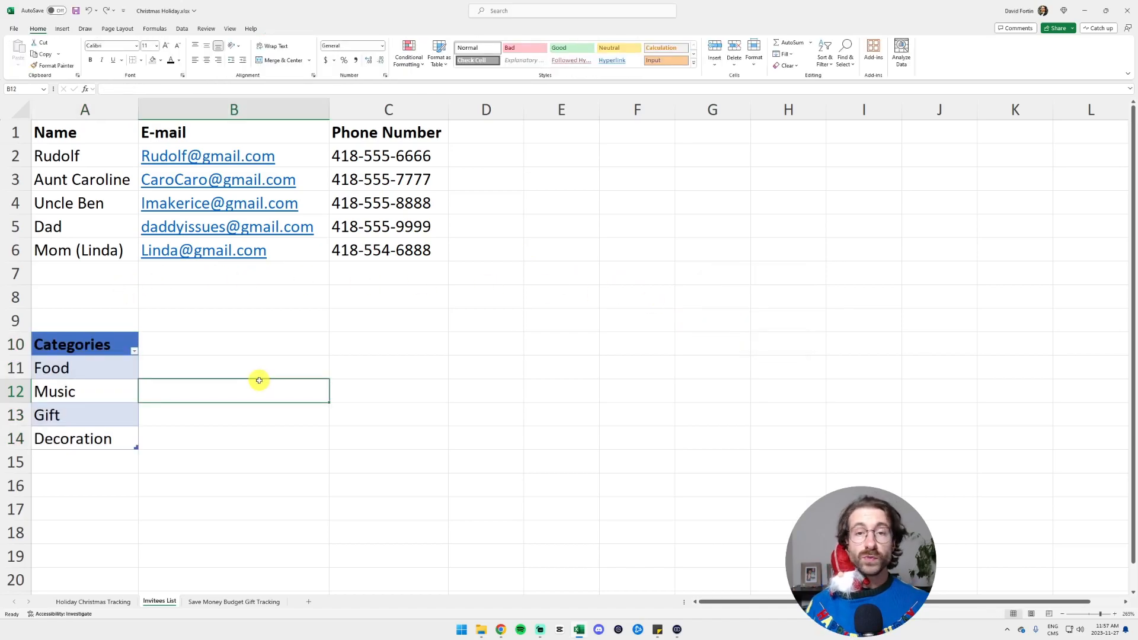
Step: Name the Categories table CATEGORIES
click(103, 349)
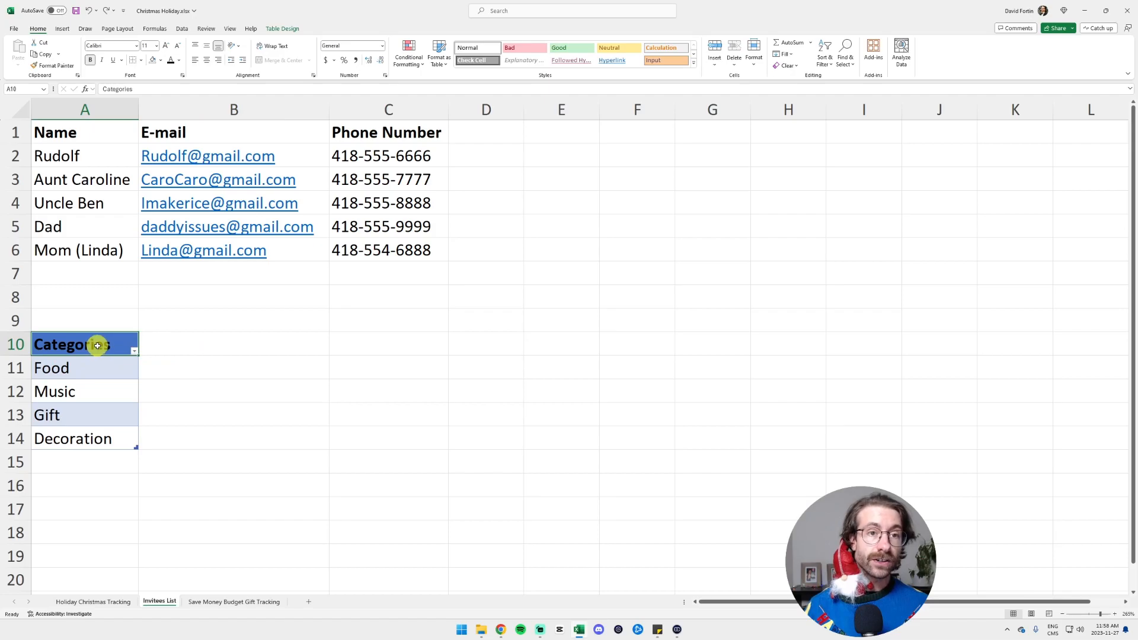
click(291, 29)
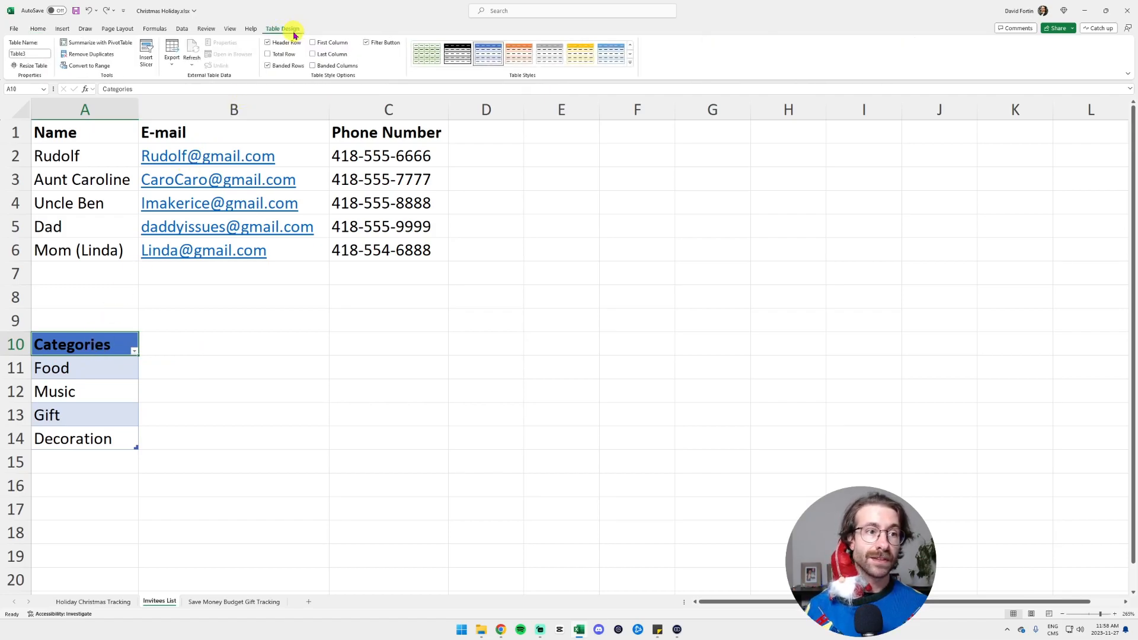
click(35, 52)
text(CATEGORIES)
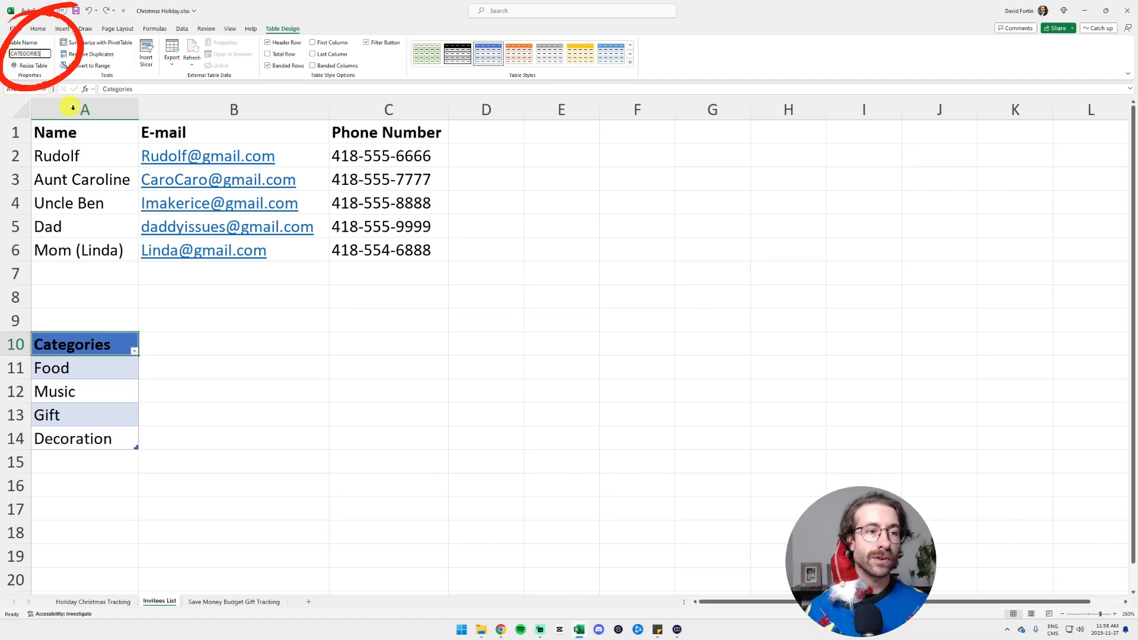
click(209, 363)
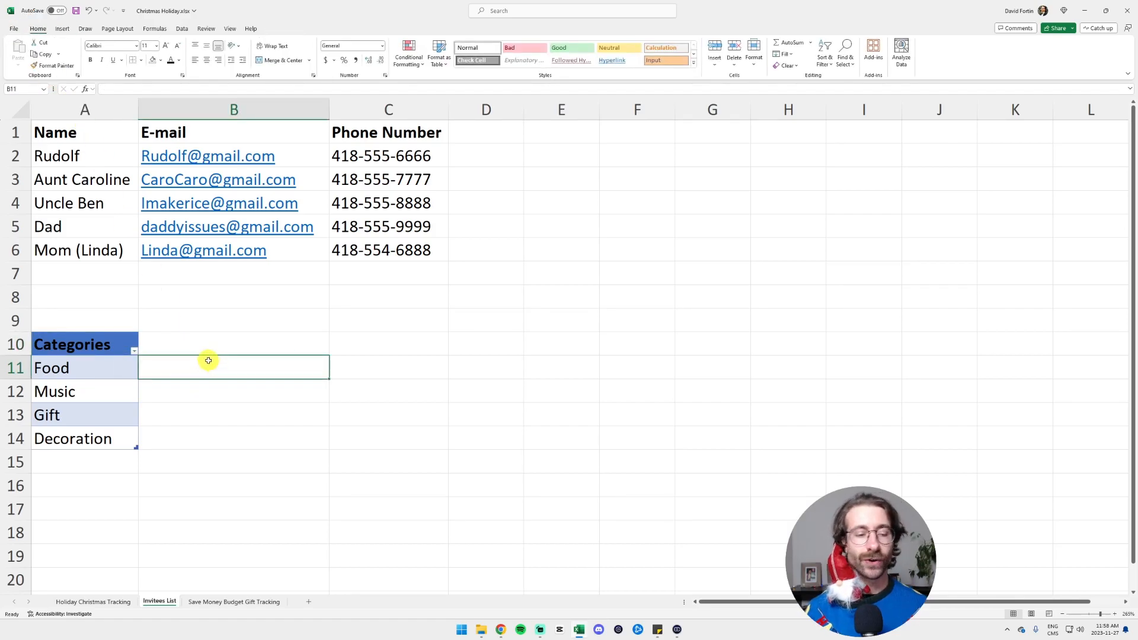
Step: Add List data validation to A3:A5 of Holiday Christmas Tracking, using INDIRECT on the Categories header cell 'Invitees List'!$A$10 as source
click(111, 602)
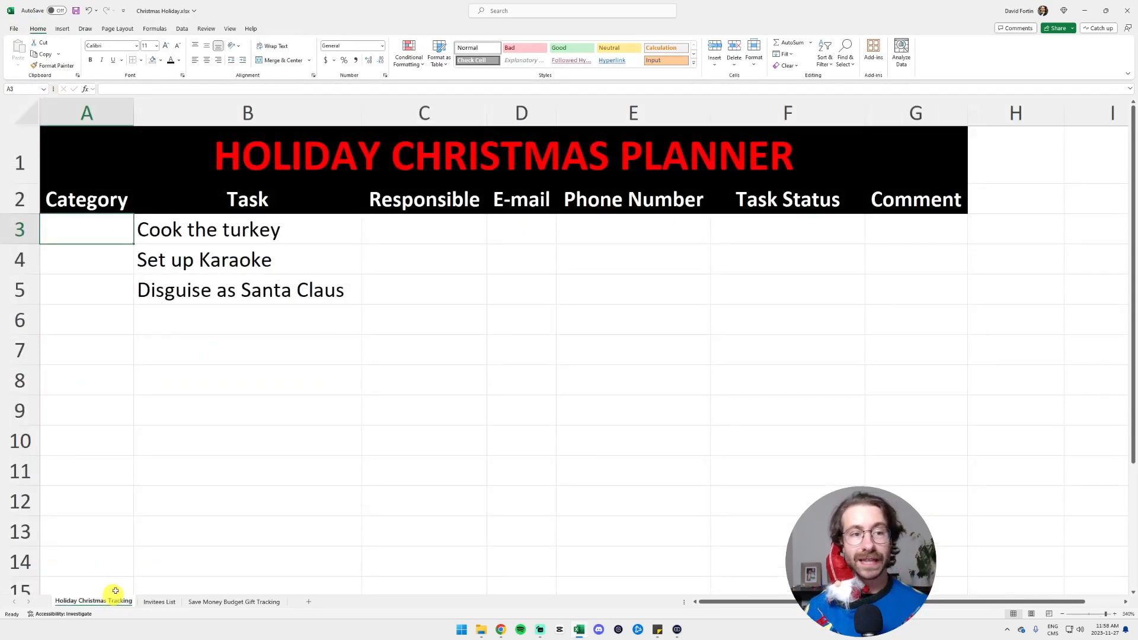
drag(99, 230, 103, 289)
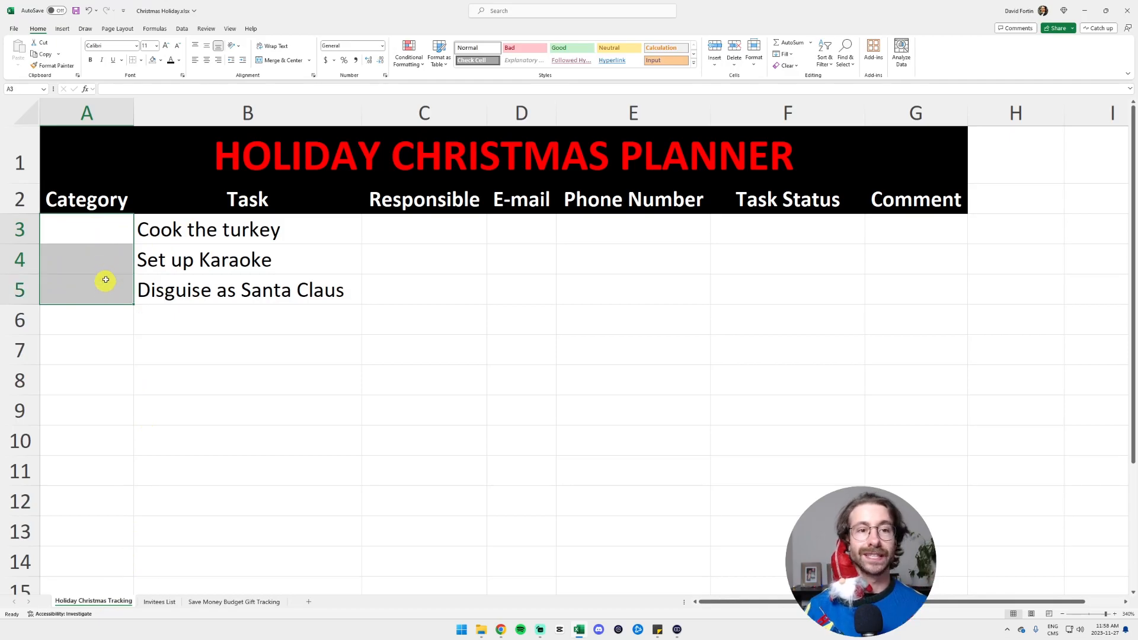
click(183, 29)
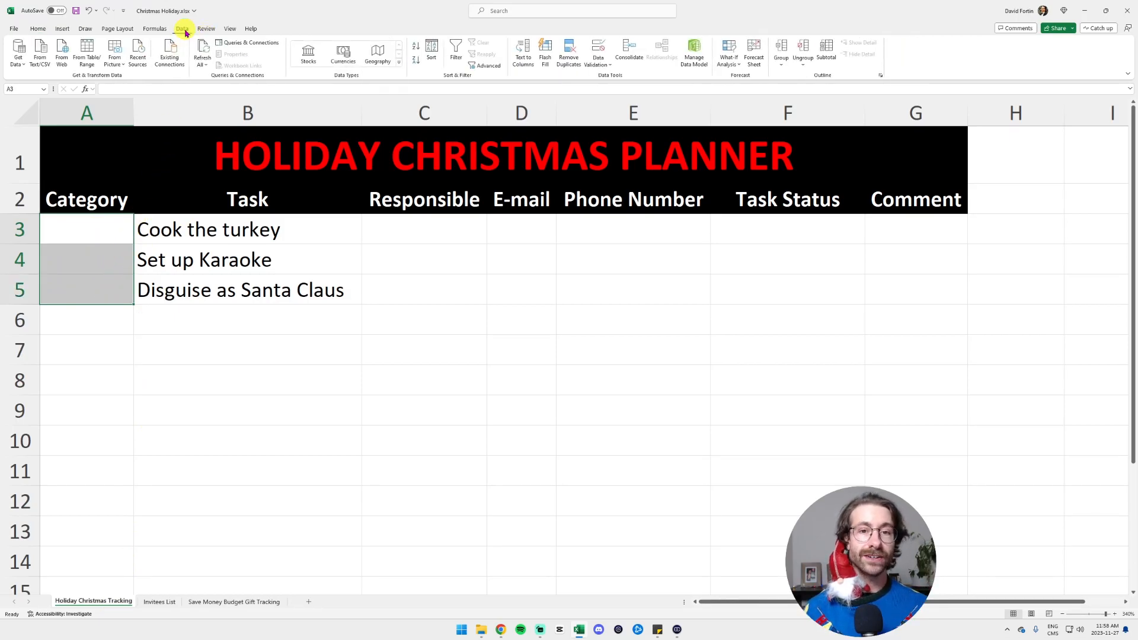
click(604, 62)
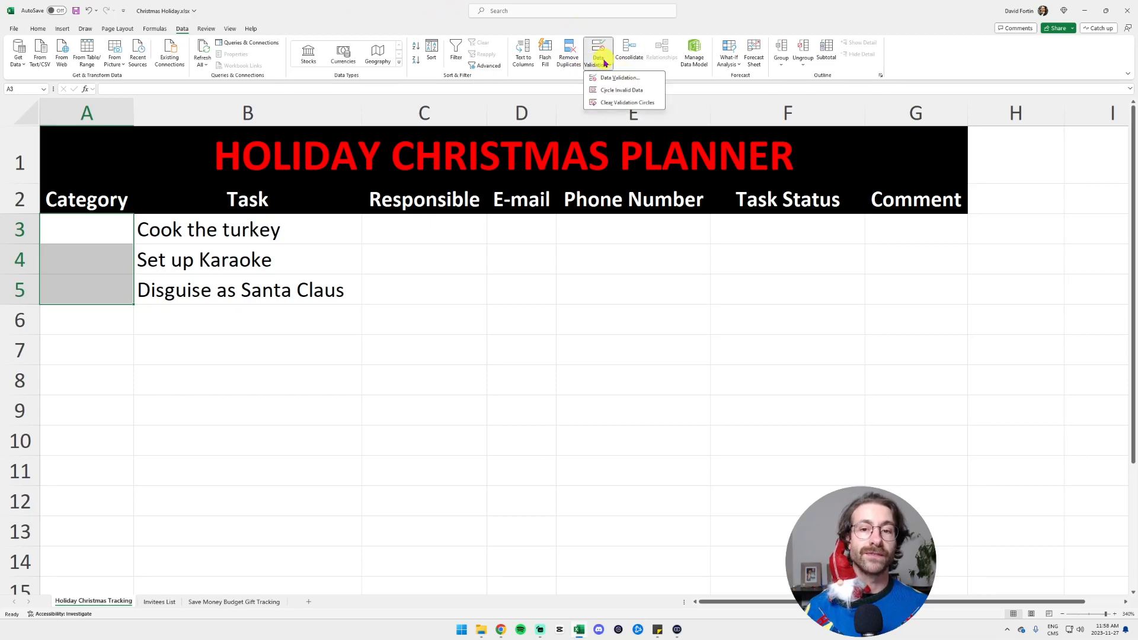
click(649, 77)
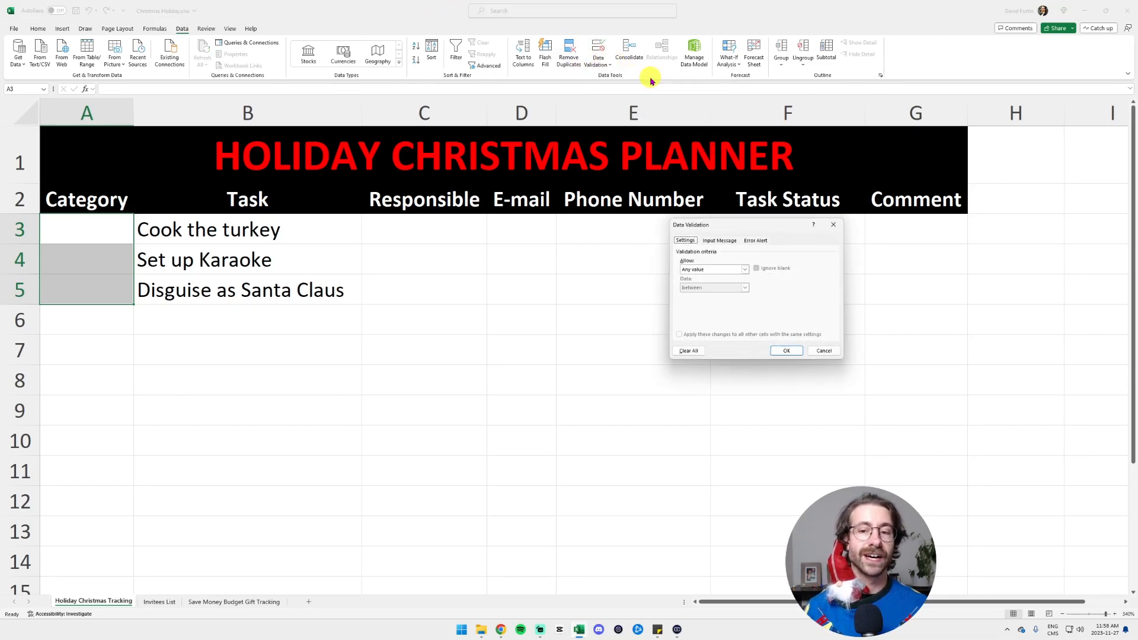
click(715, 272)
click(694, 300)
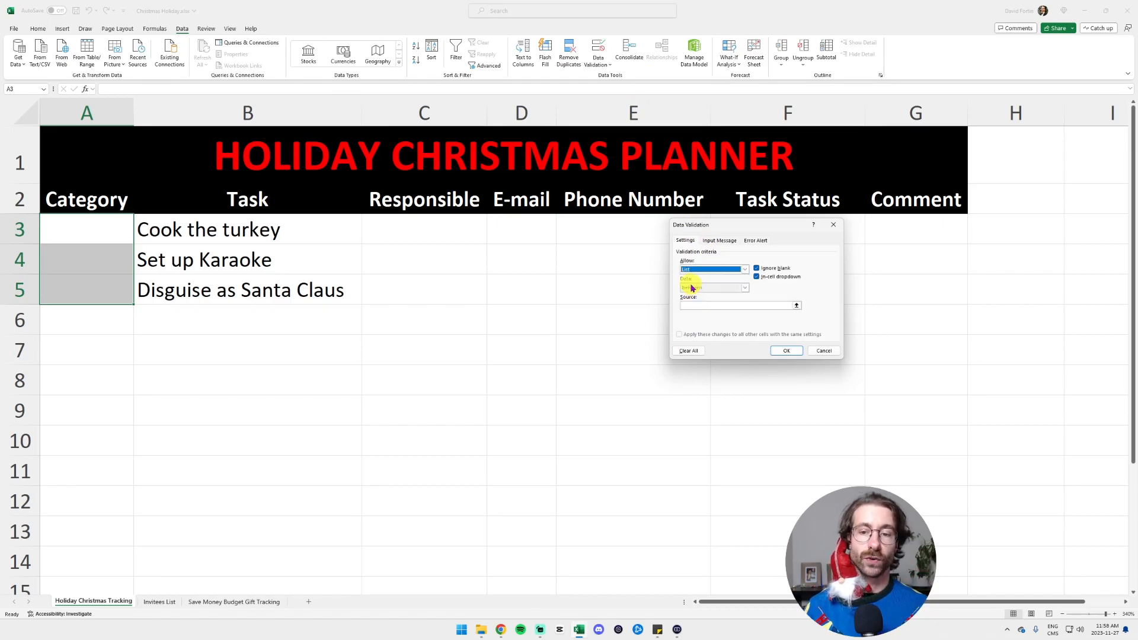
click(697, 306)
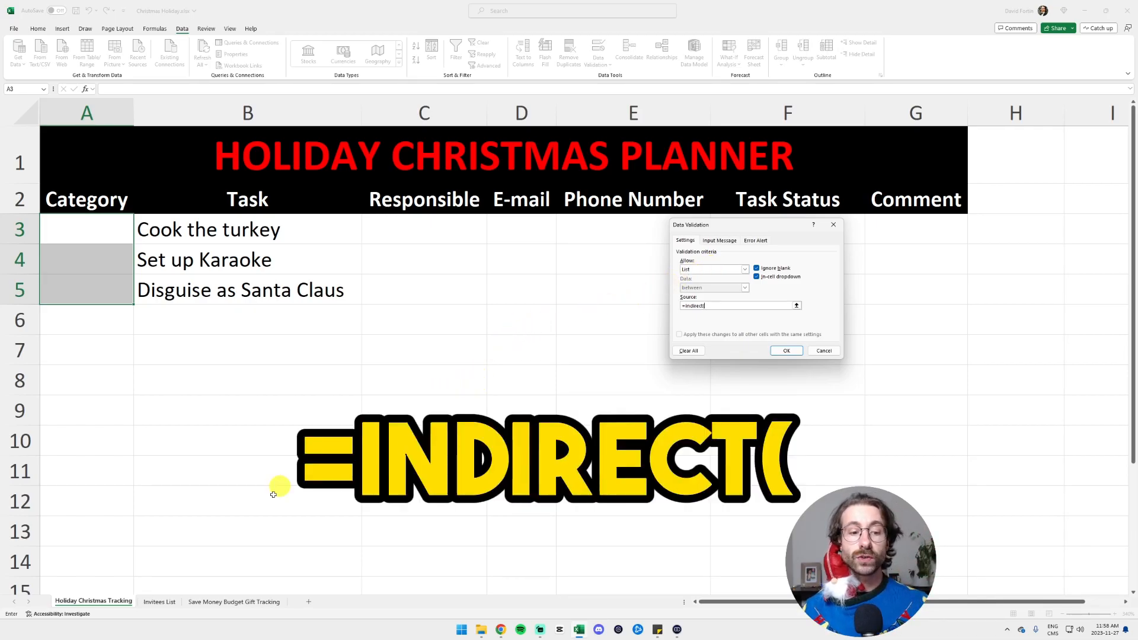
click(160, 601)
click(79, 345)
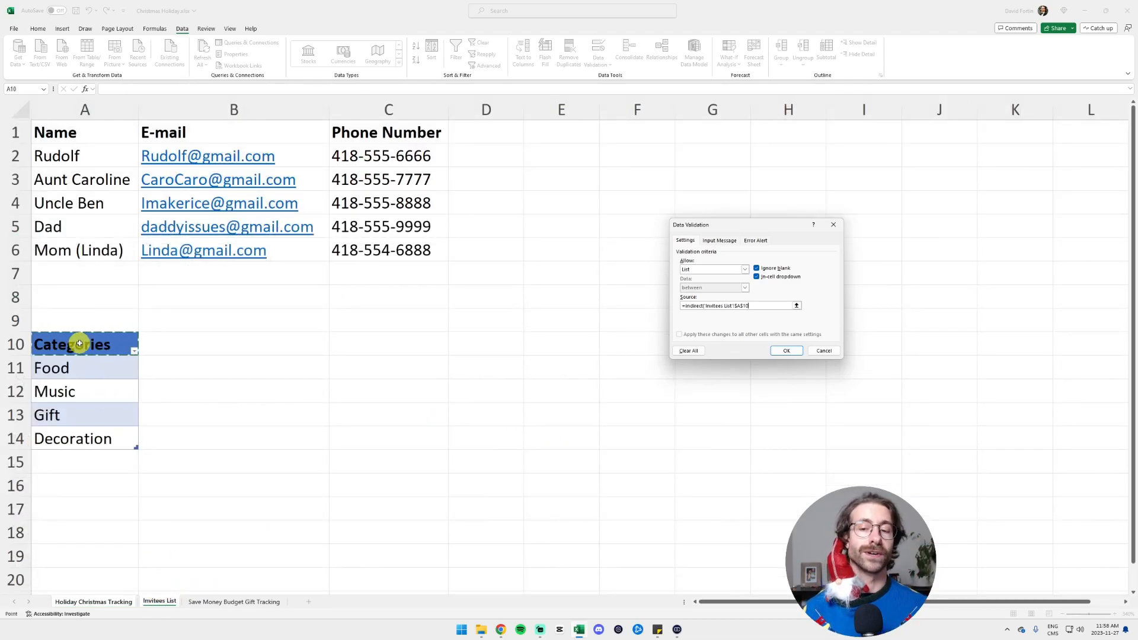
click(791, 351)
Step: Choose Gift as the category of the "Cook the turkey" task in A3
click(183, 230)
click(132, 231)
click(138, 239)
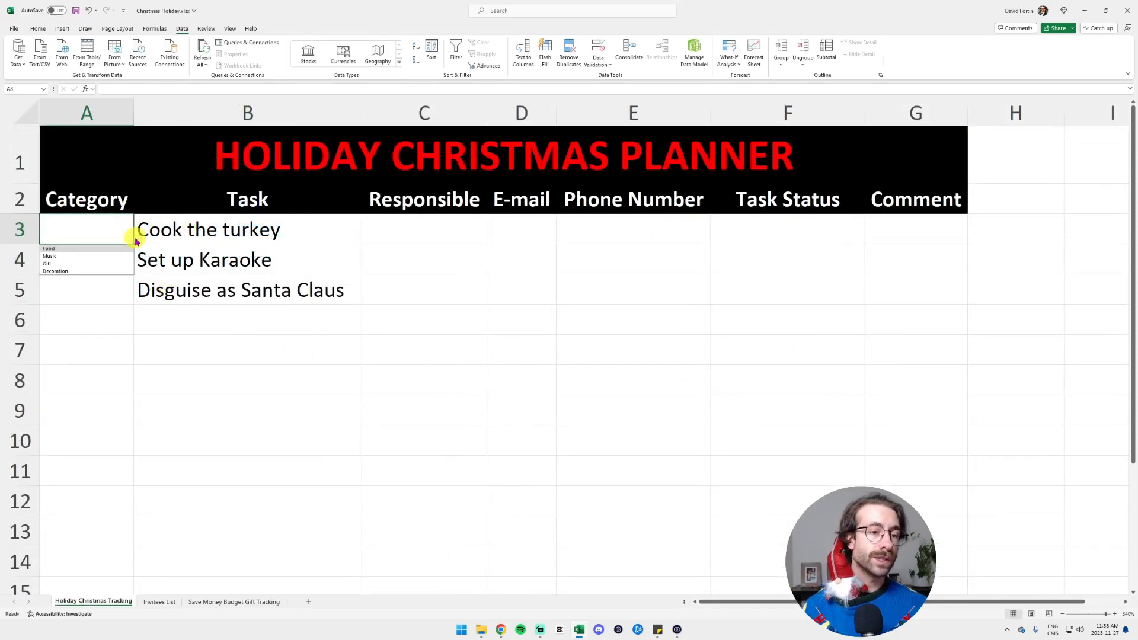
click(86, 263)
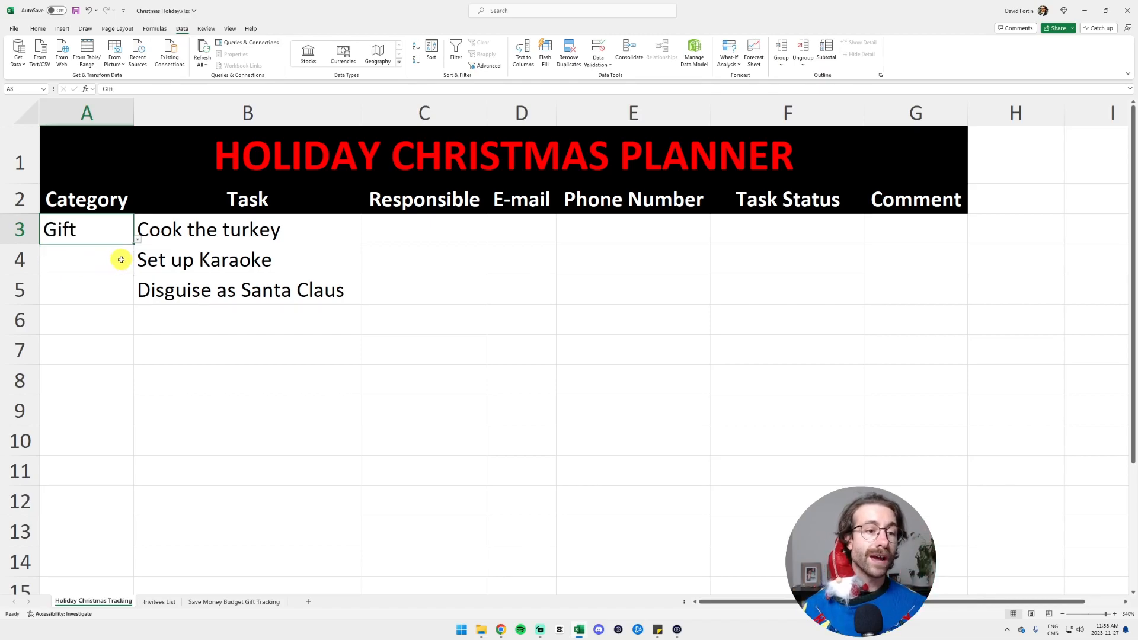
Step: Add "Christmas Party" below Decoration in the Categories table on the Invitees List sheet
click(160, 602)
click(81, 463)
text(Christmas Party)
key(Return)
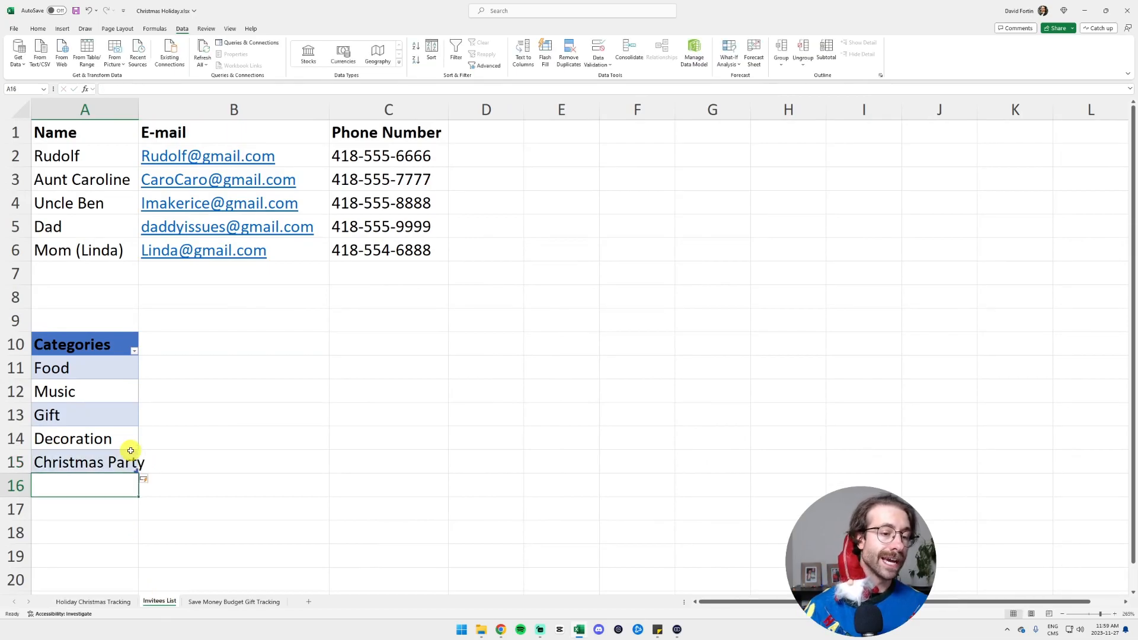
Step: Choose Christmas Party as the category of the "Set up Karaoke" and "Disguise as Santa Claus" tasks on Holiday Christmas Tracking
click(104, 602)
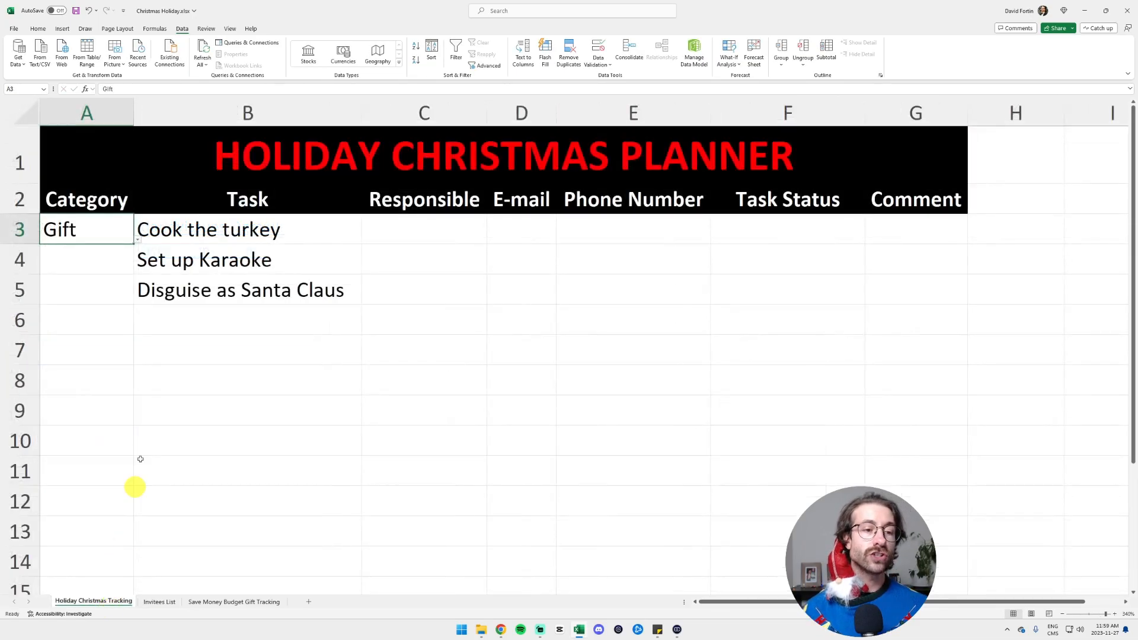
click(128, 261)
click(137, 270)
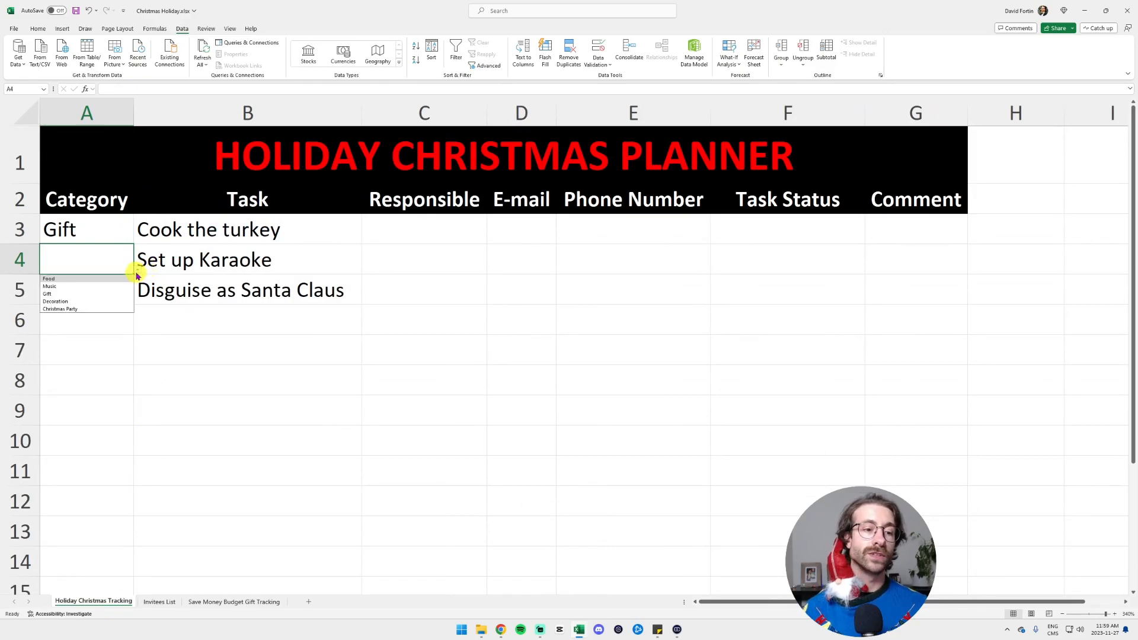
click(111, 309)
click(102, 287)
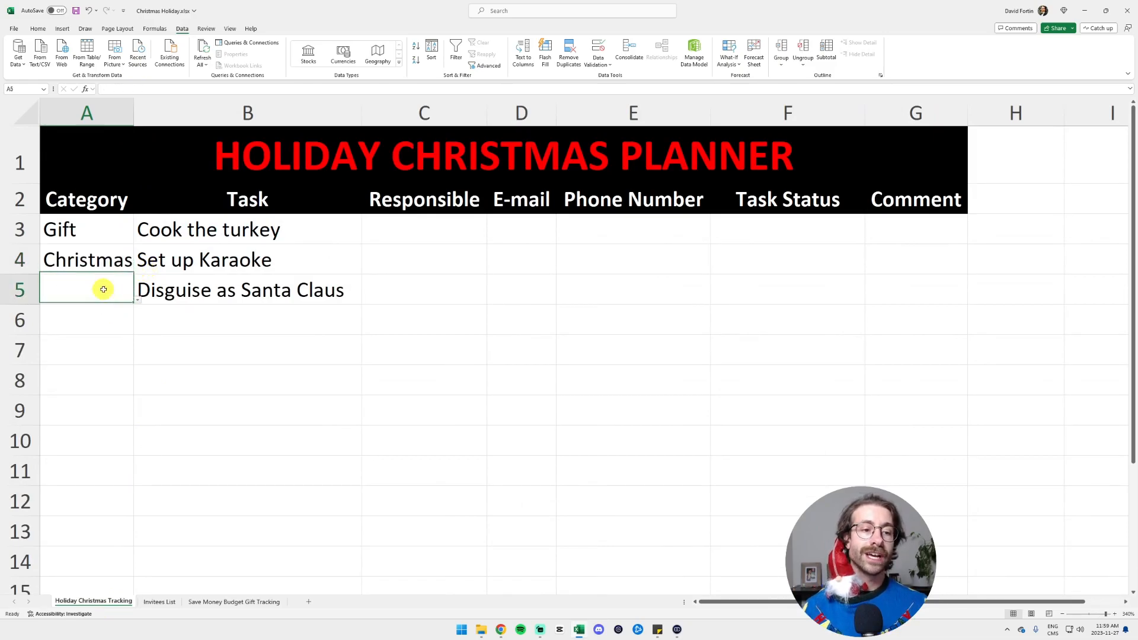
click(138, 300)
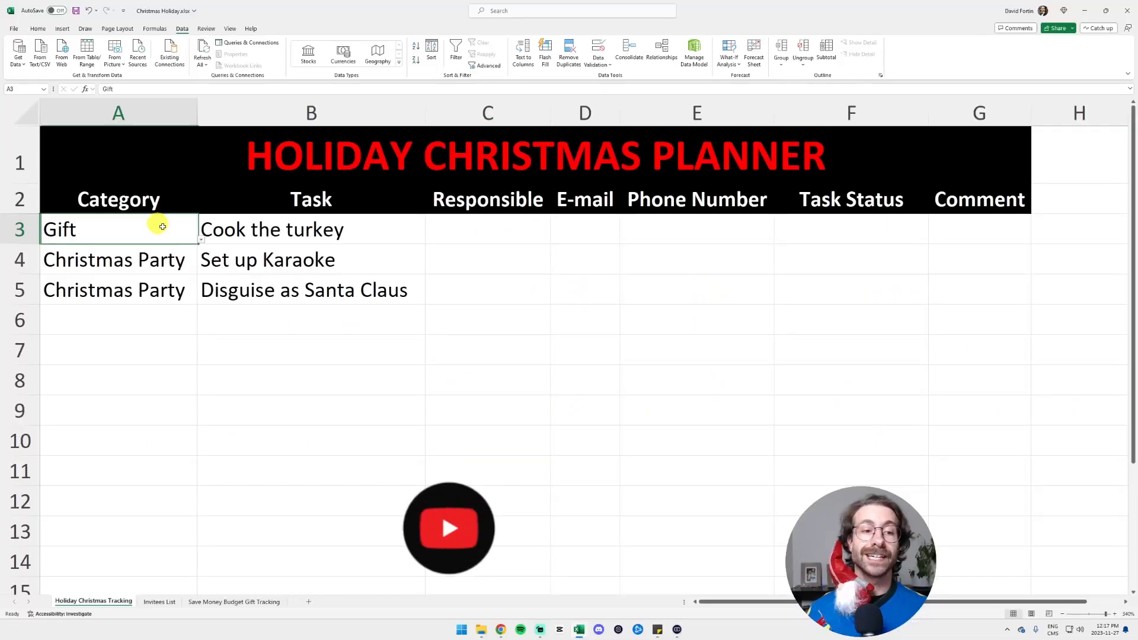
click(203, 232)
Step: Start a data validation rule that allows a List for the Responsible cells C3:C5 on Holiday Christmas Tracking
click(500, 226)
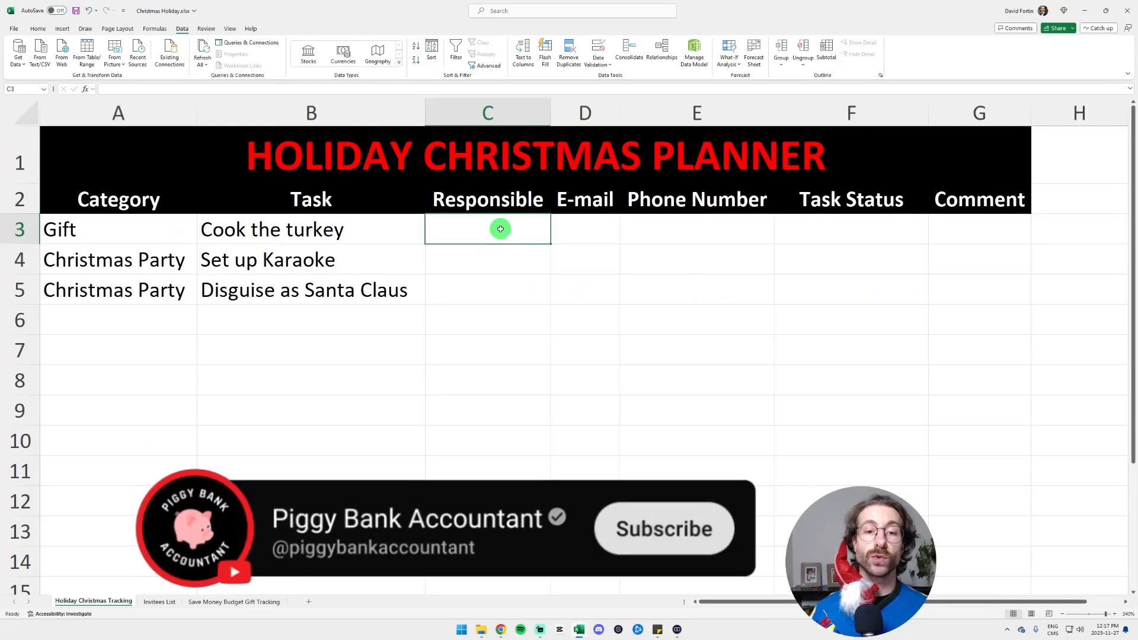
drag(500, 226, 492, 296)
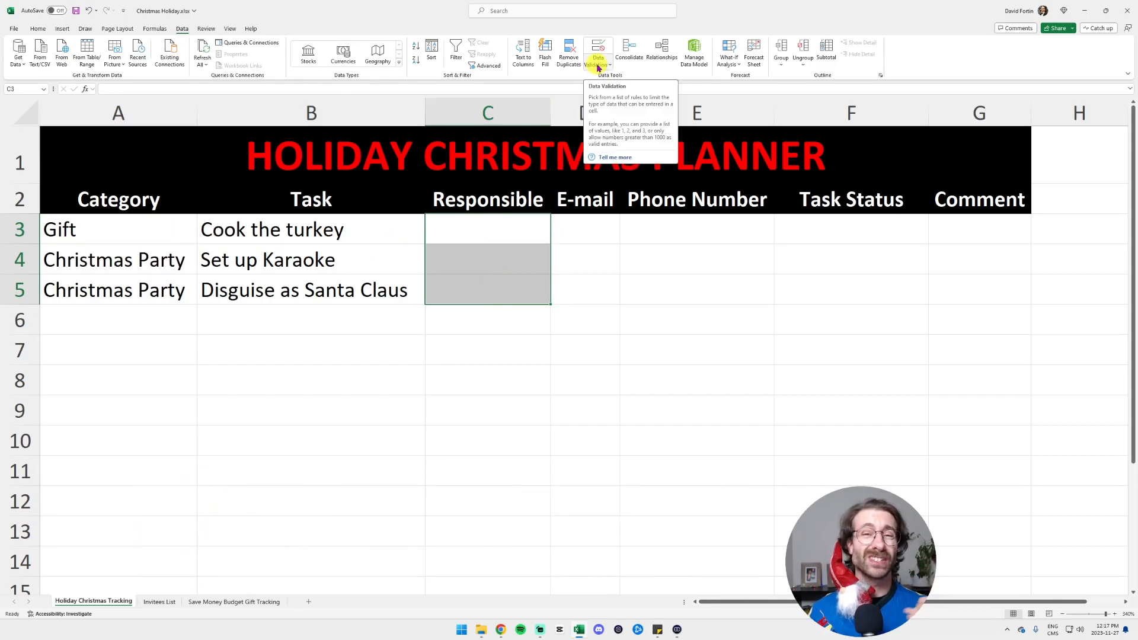
click(159, 601)
drag(89, 156, 439, 281)
click(93, 602)
drag(492, 224, 493, 280)
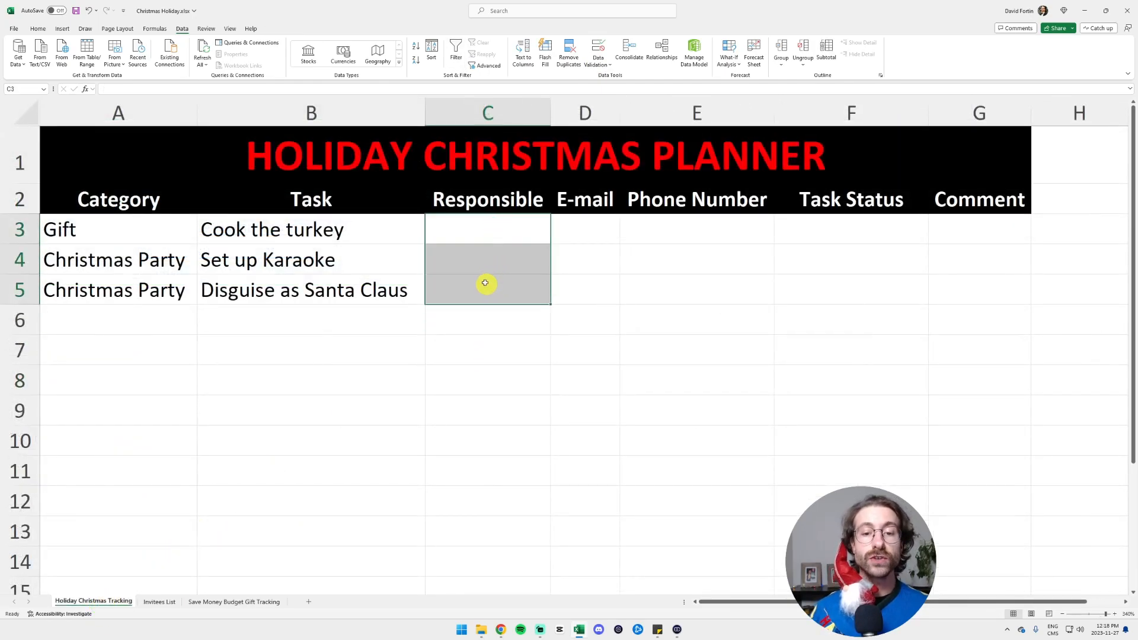
click(598, 62)
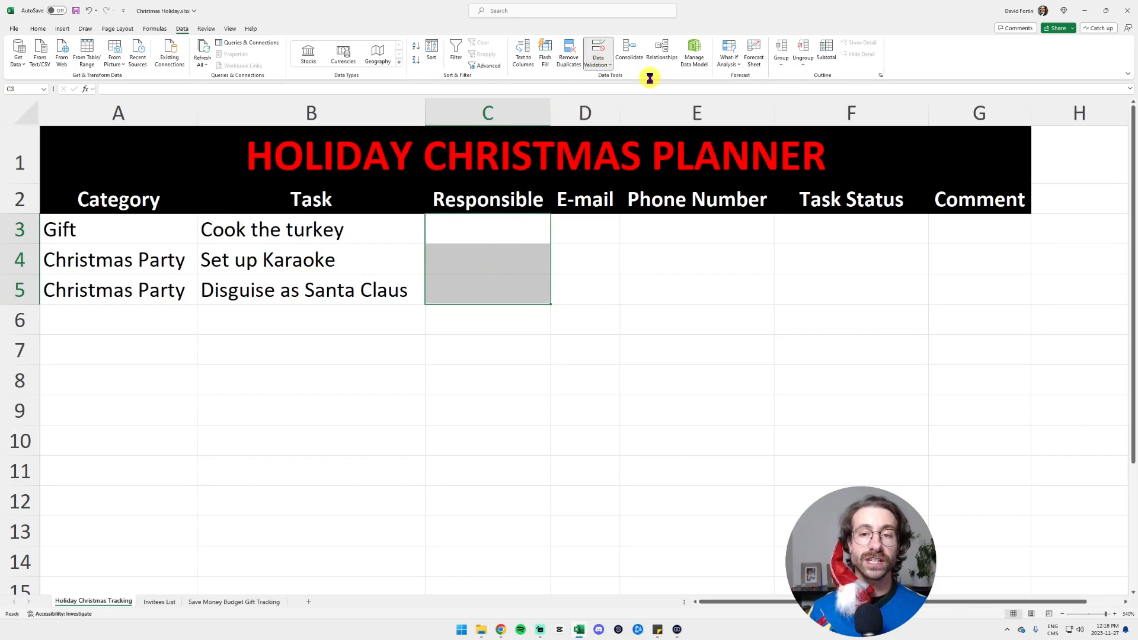
click(650, 77)
click(701, 269)
click(691, 297)
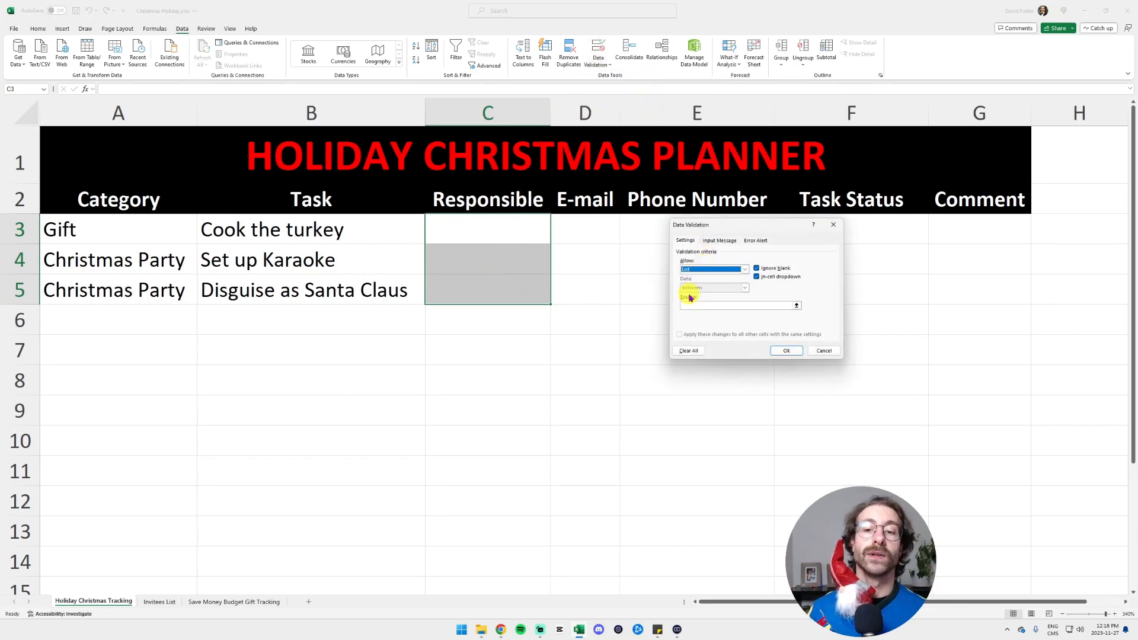
Step: Apply the Responsible validation list with the source =TAKE('Invitees List'!$A$2:$C$7,,1)
click(701, 305)
text(=take()
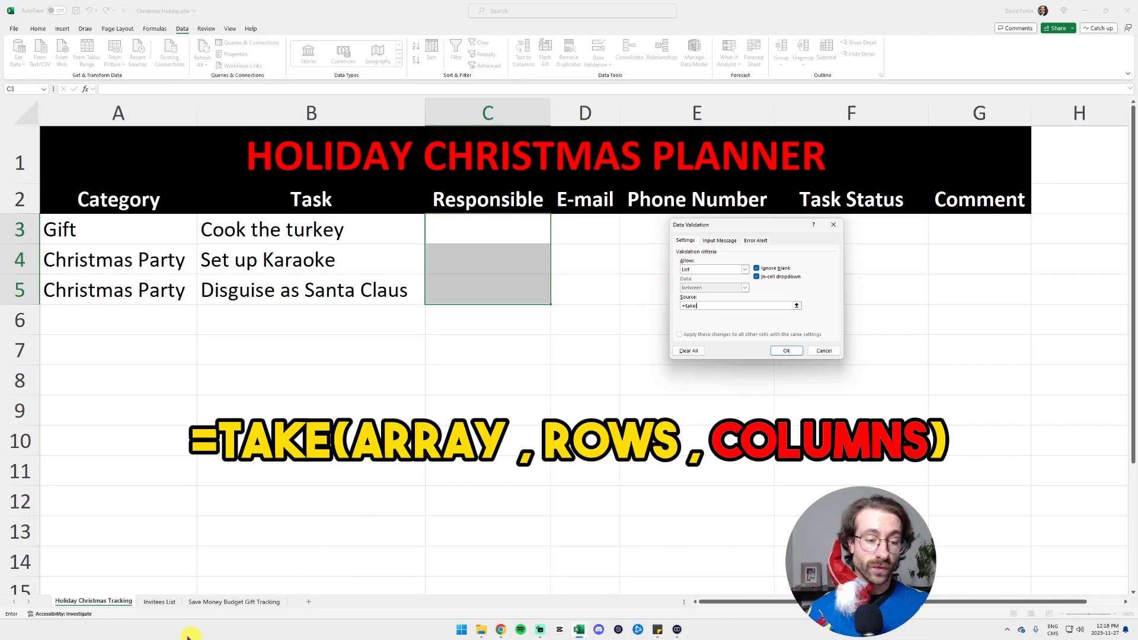
click(159, 602)
drag(71, 155, 376, 269)
text(,,1))
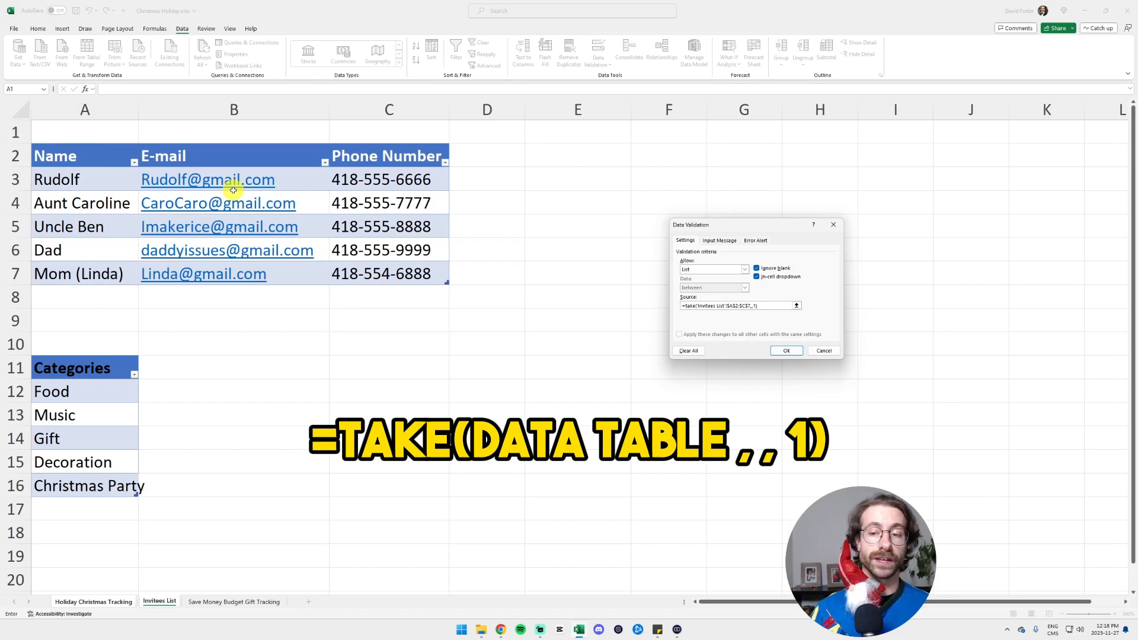
key(Return)
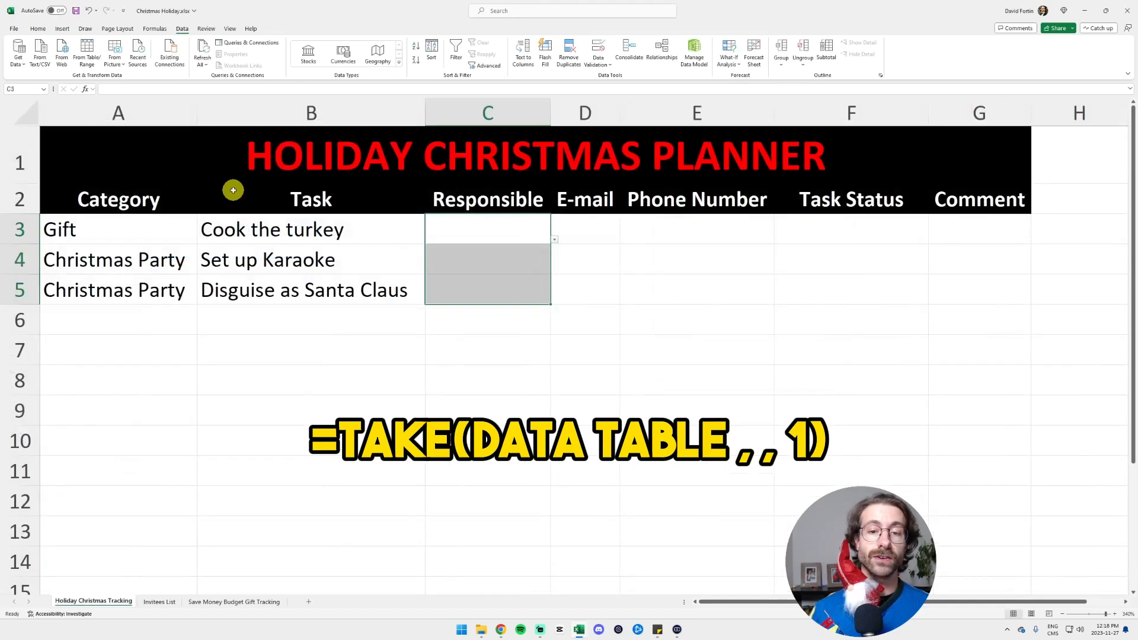
Step: Assign the uncle to "Cook the turkey", the aunt to "Set up Karaoke" and Dad to "Disguise as Santa Claus" in the Responsible column
click(519, 230)
click(554, 239)
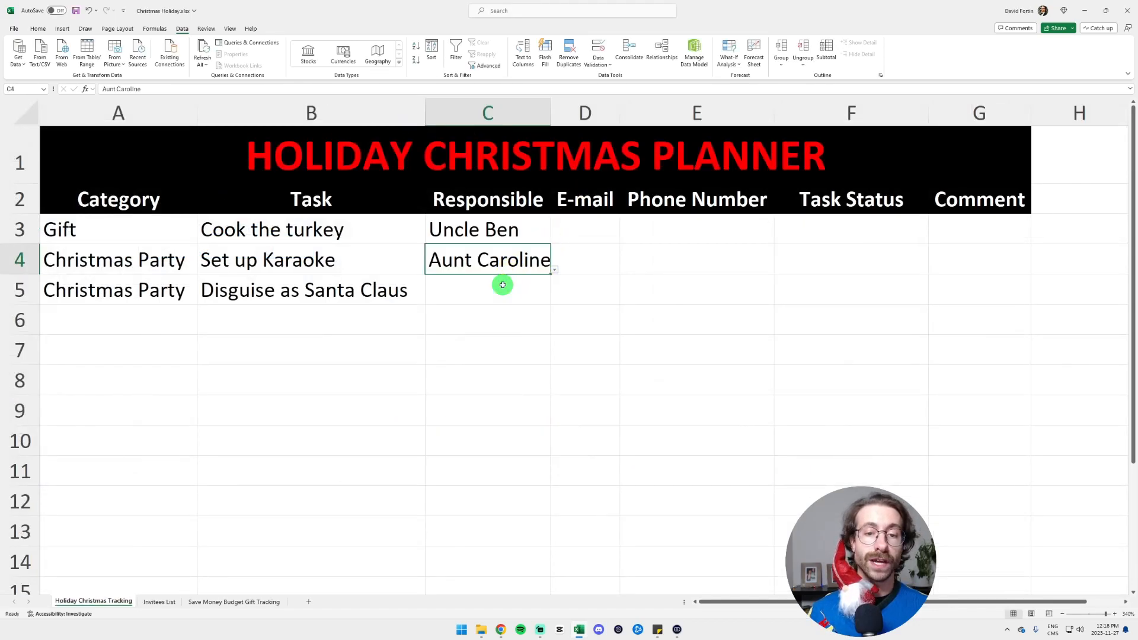
click(528, 291)
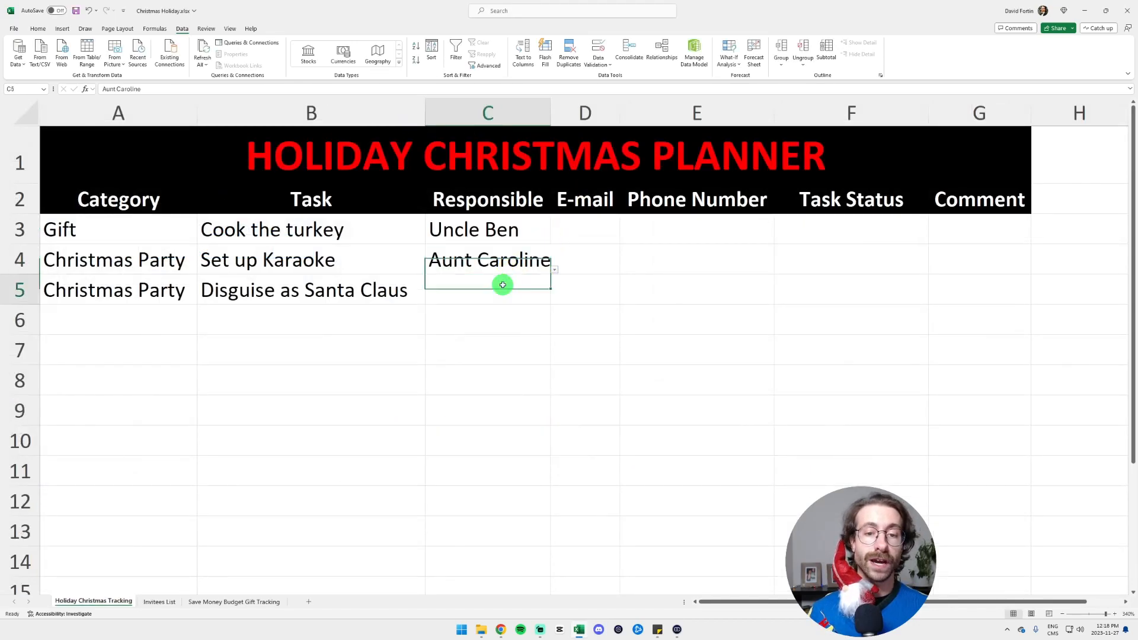
click(554, 299)
click(489, 340)
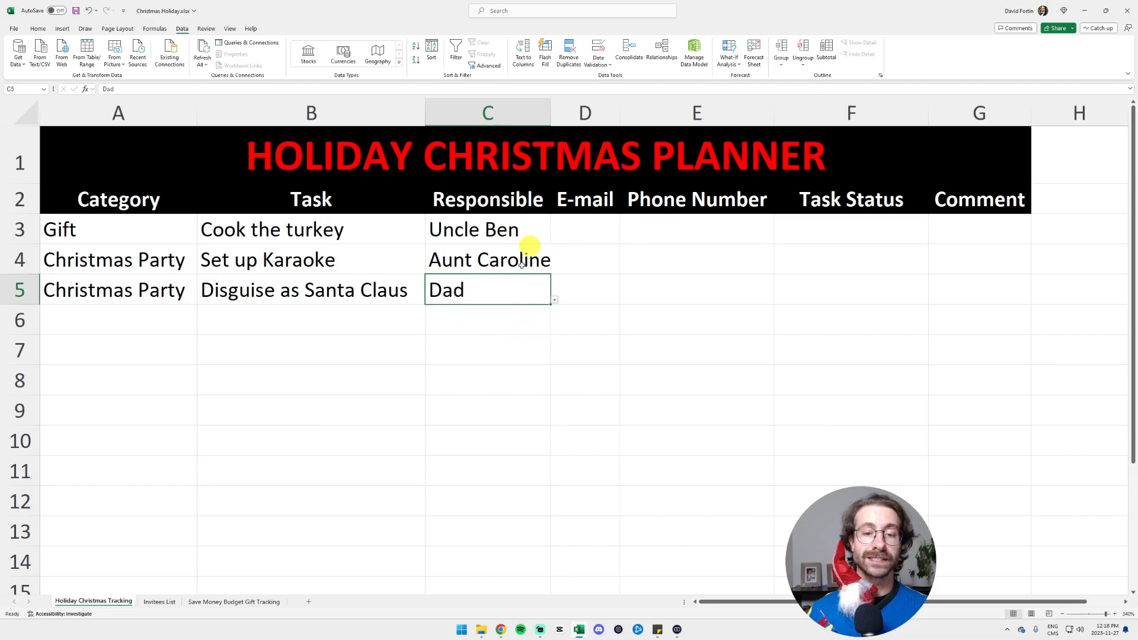
drag(487, 249, 485, 292)
click(651, 307)
Step: Enter =VLOOKUP(C3,Name[#All],2,FALSE) in E-mail cell D3, using the invitees table on the Invitees List sheet as the table array
click(581, 226)
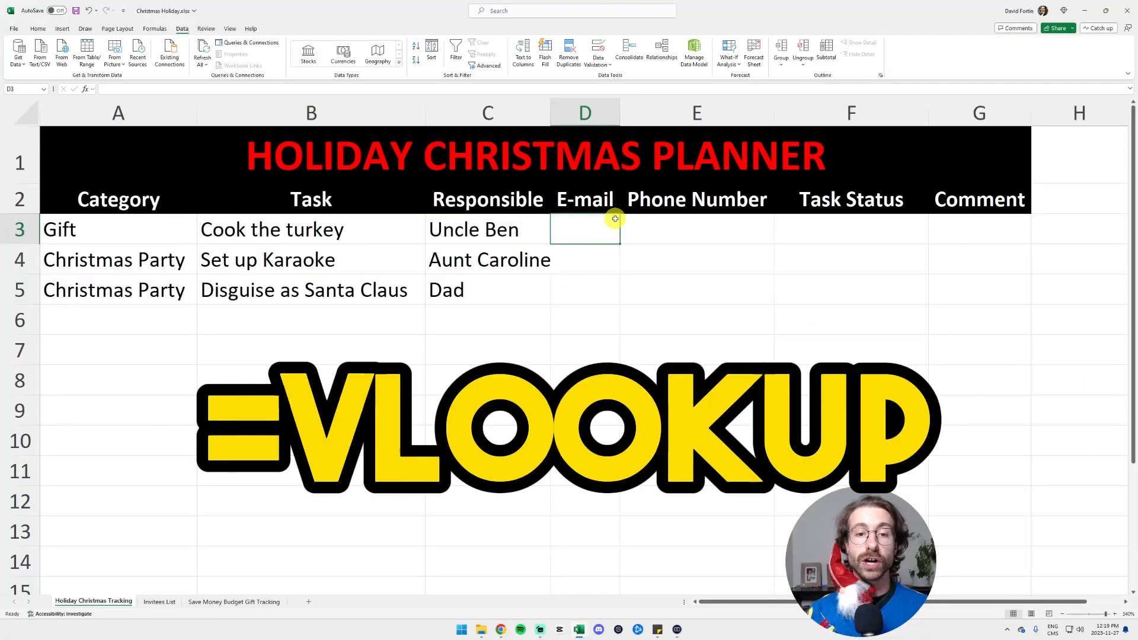
key(Left)
key(Right)
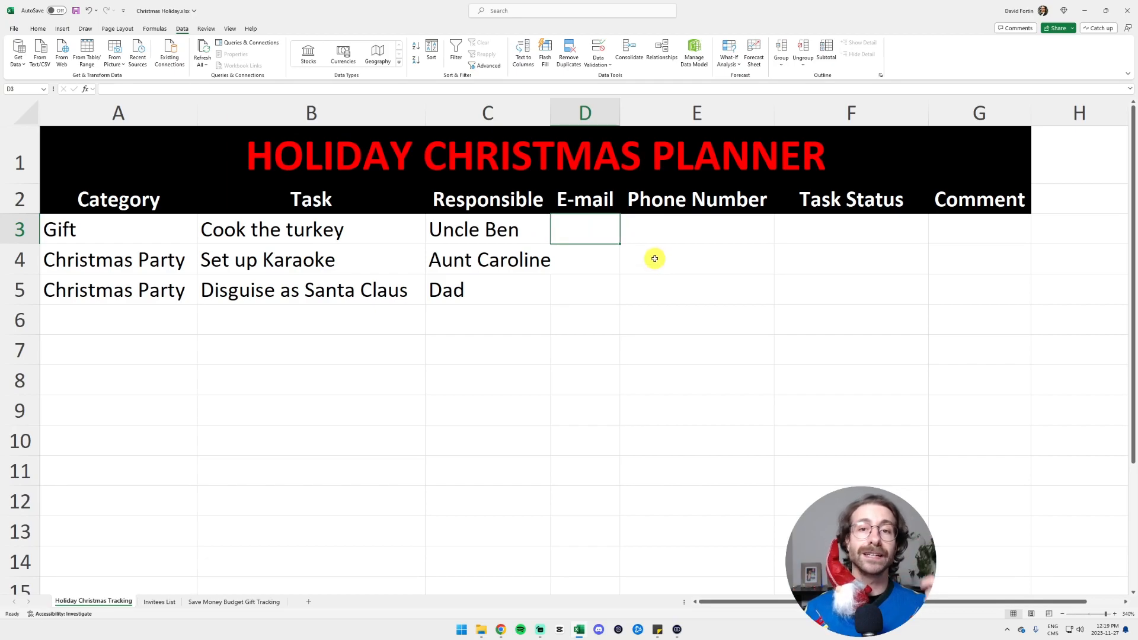
text(=vloo)
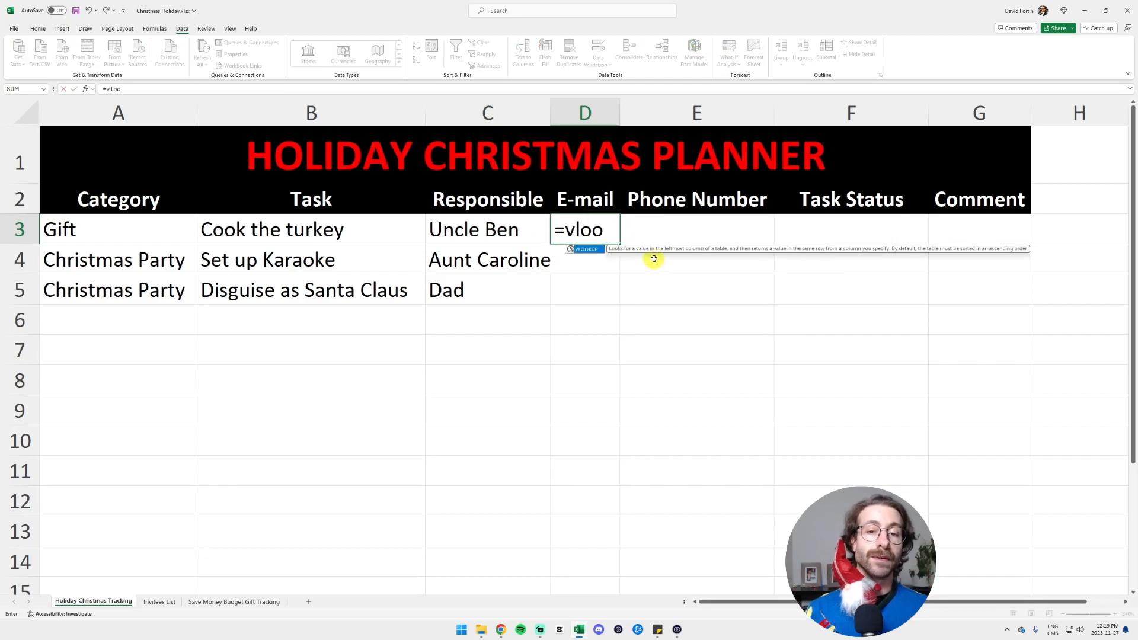
text(kup()
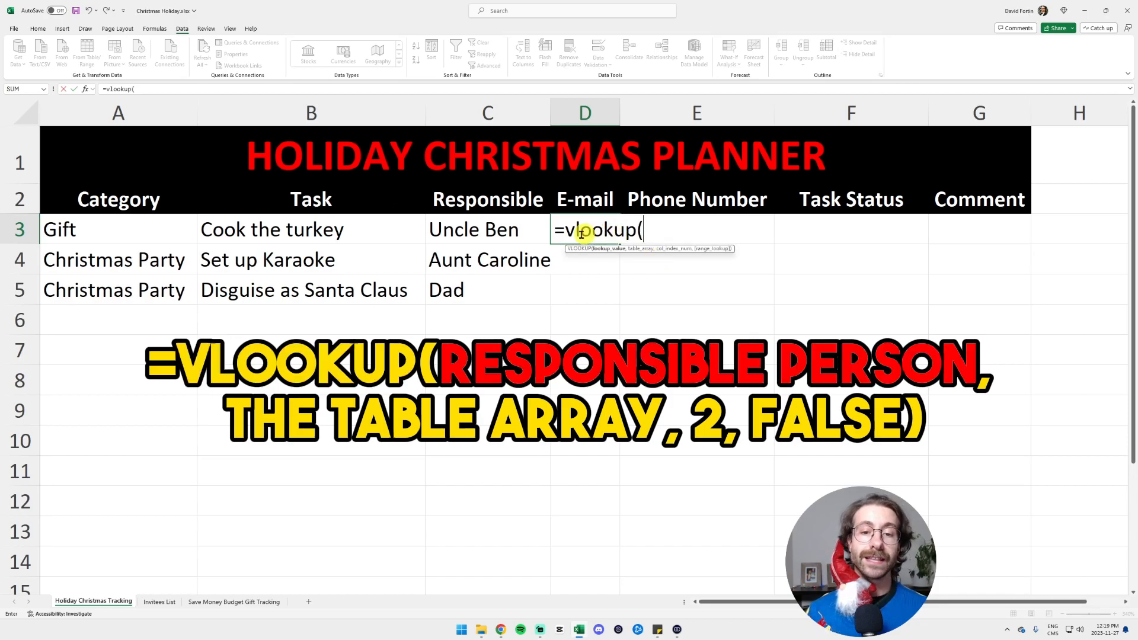
click(498, 230)
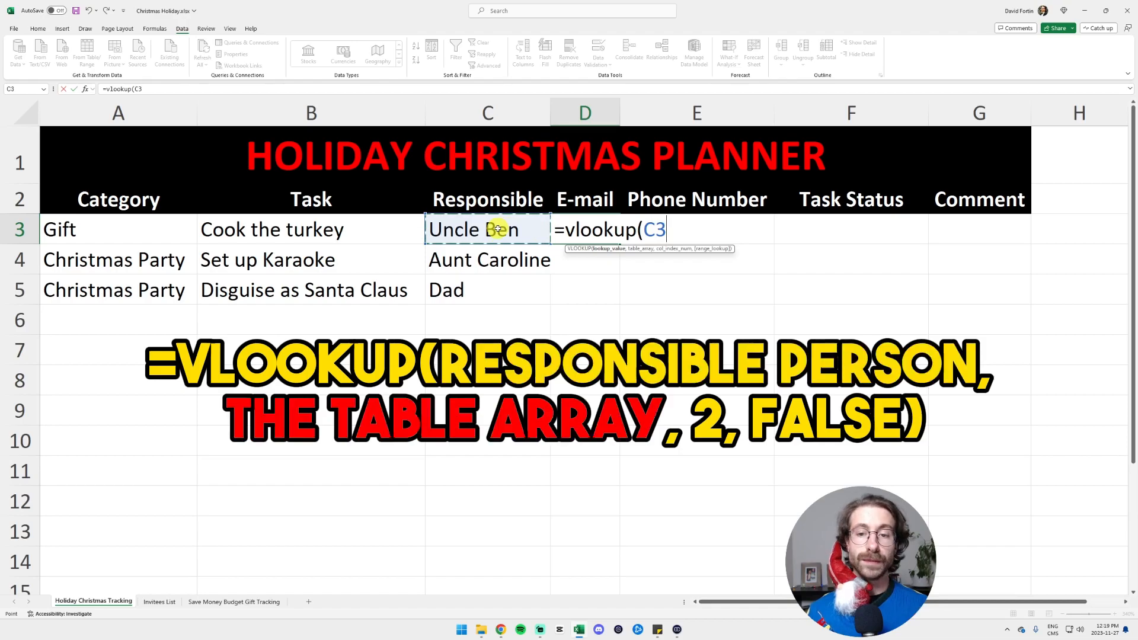
text(,)
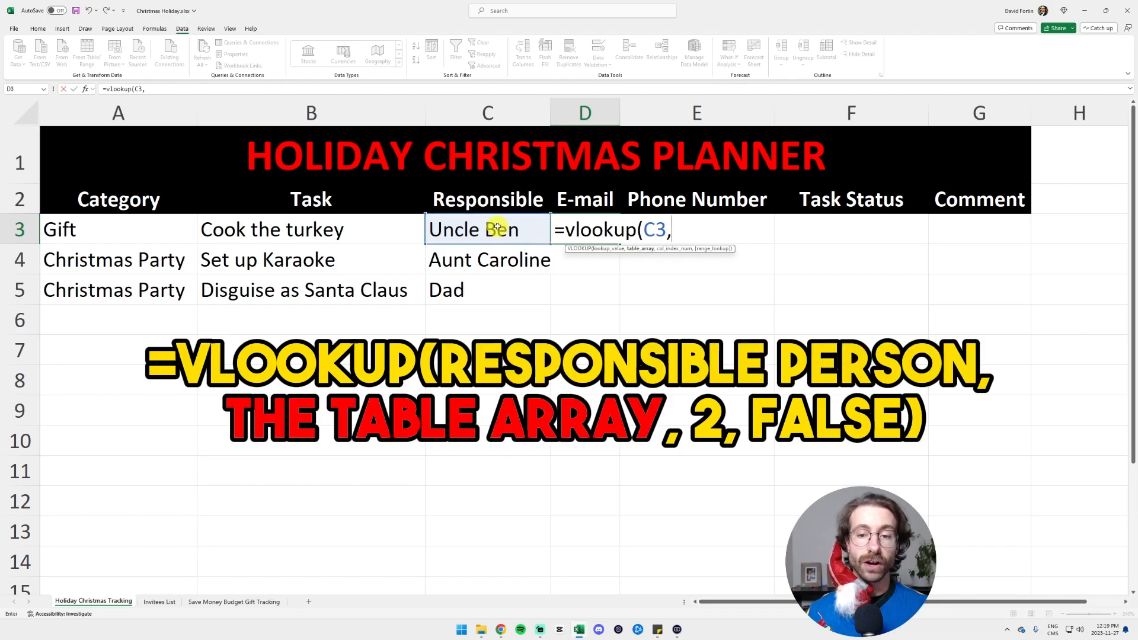
click(160, 602)
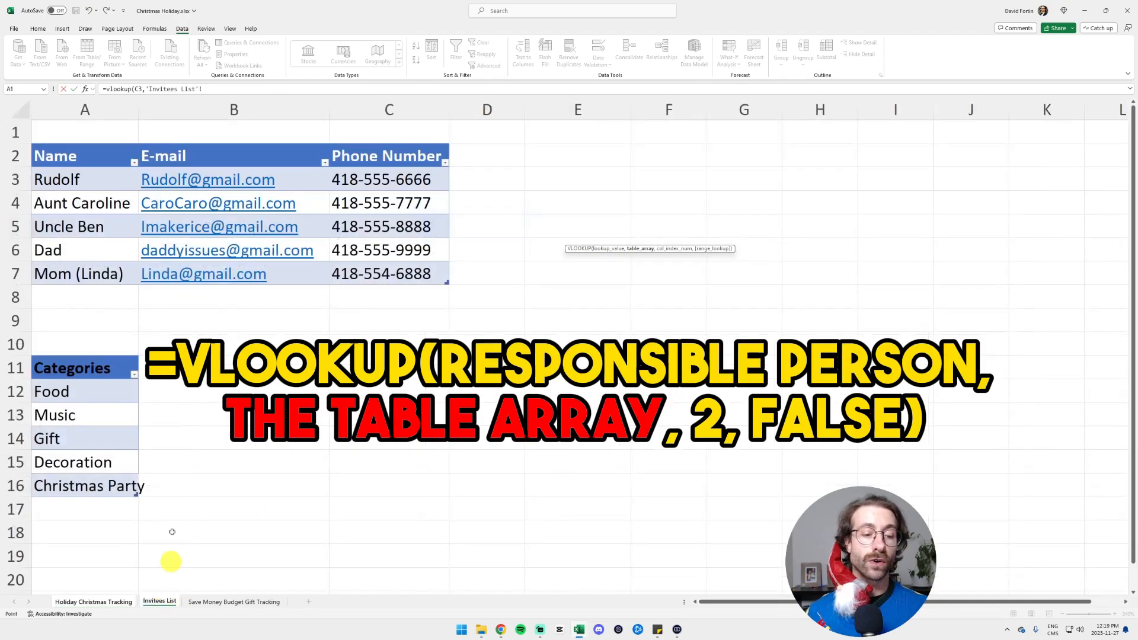
drag(83, 153, 343, 271)
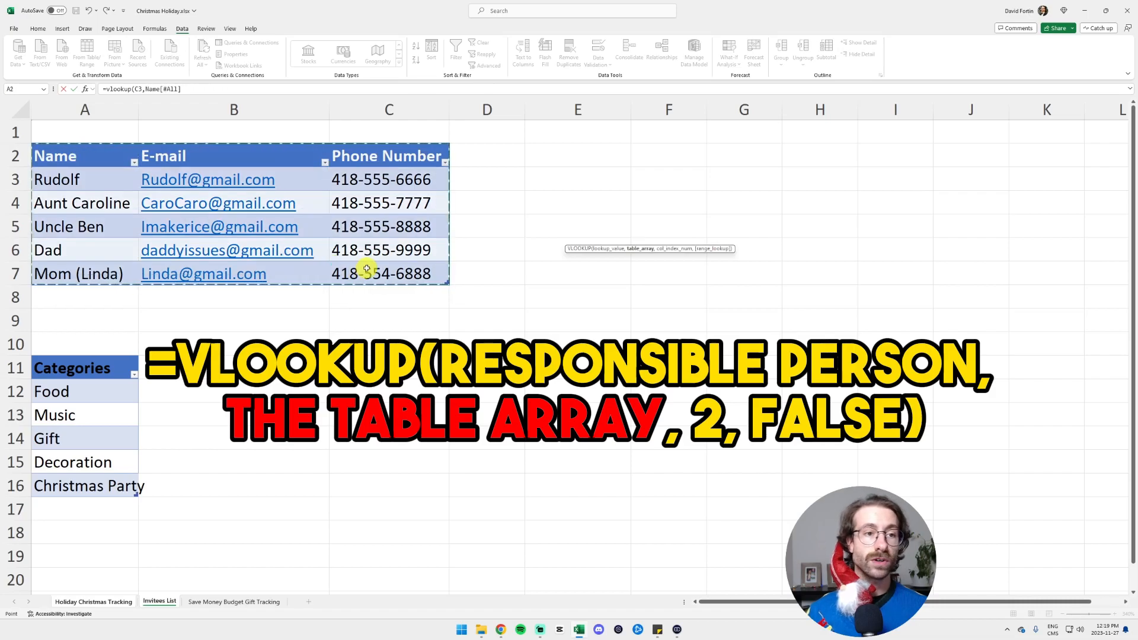
text(,2)
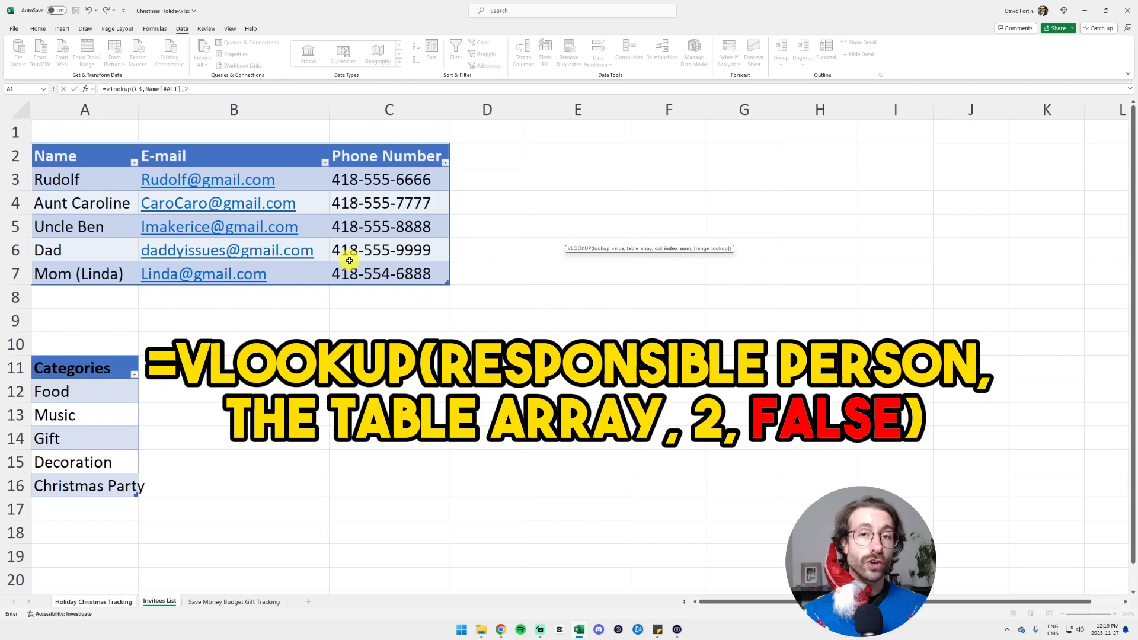
text(,false))
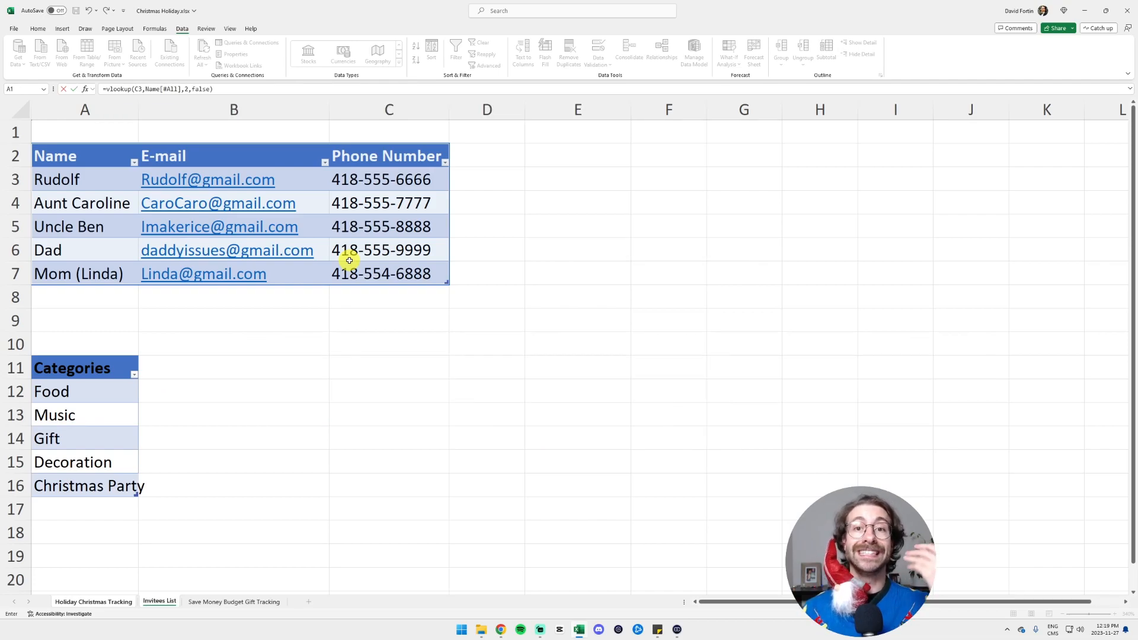
key(Return)
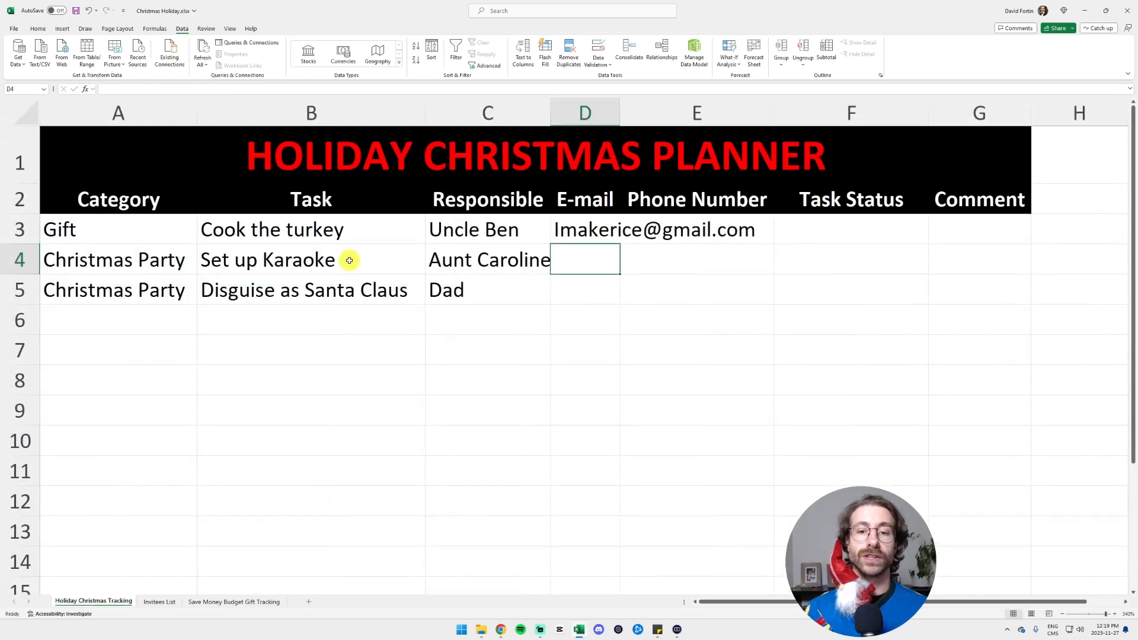
Step: Copy the D3 e-mail lookup formula down to D5 and auto-fit the width of column D
key(Up)
drag(620, 243, 628, 301)
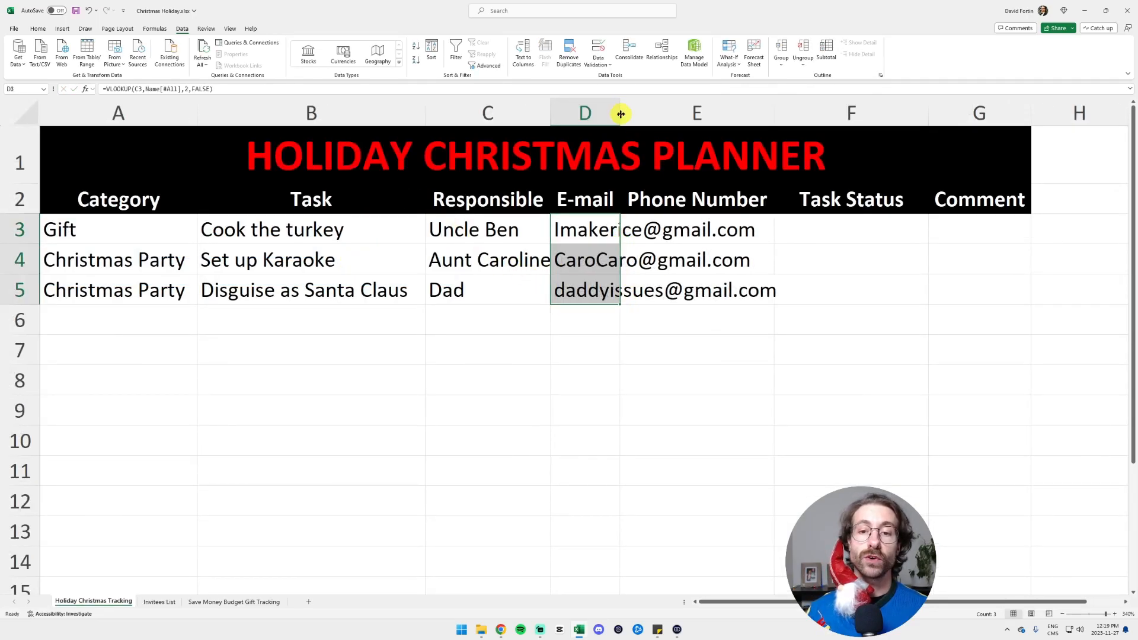
double_click(620, 114)
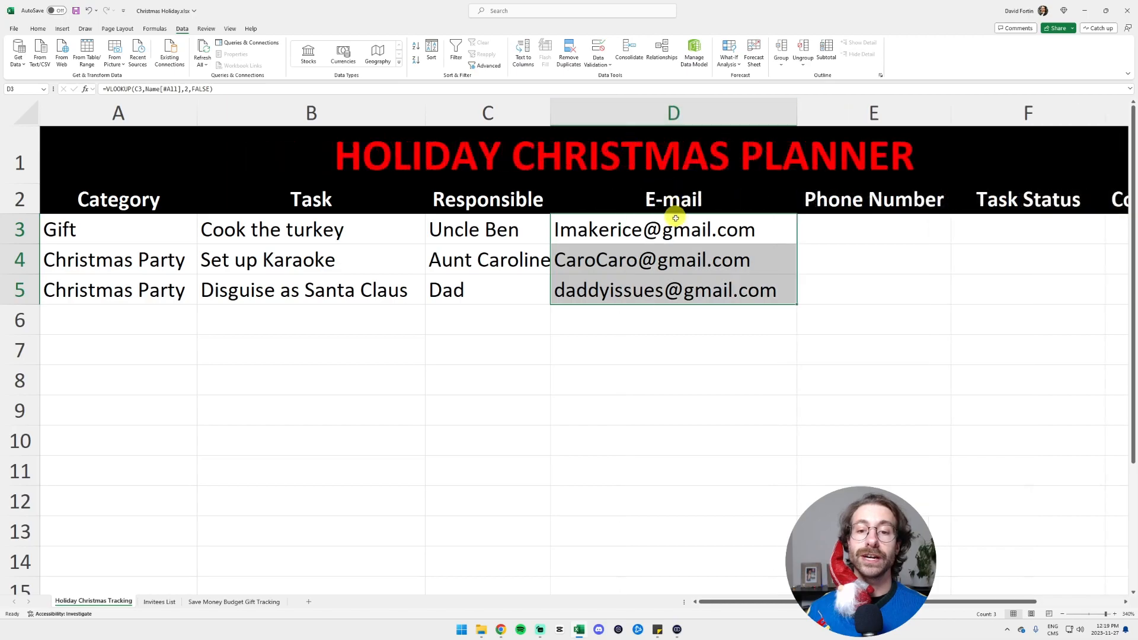
Step: Change the responsible person for "Cook the turkey" in C3 to Dad and check the e-mail lookup in D3
click(748, 231)
click(483, 230)
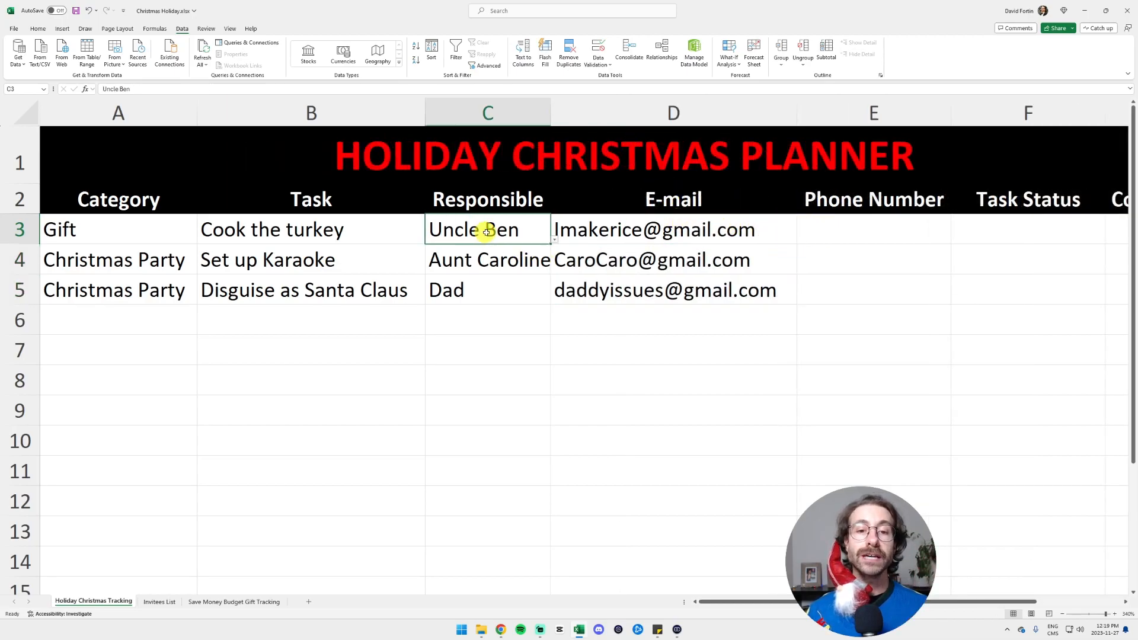
click(556, 238)
click(472, 279)
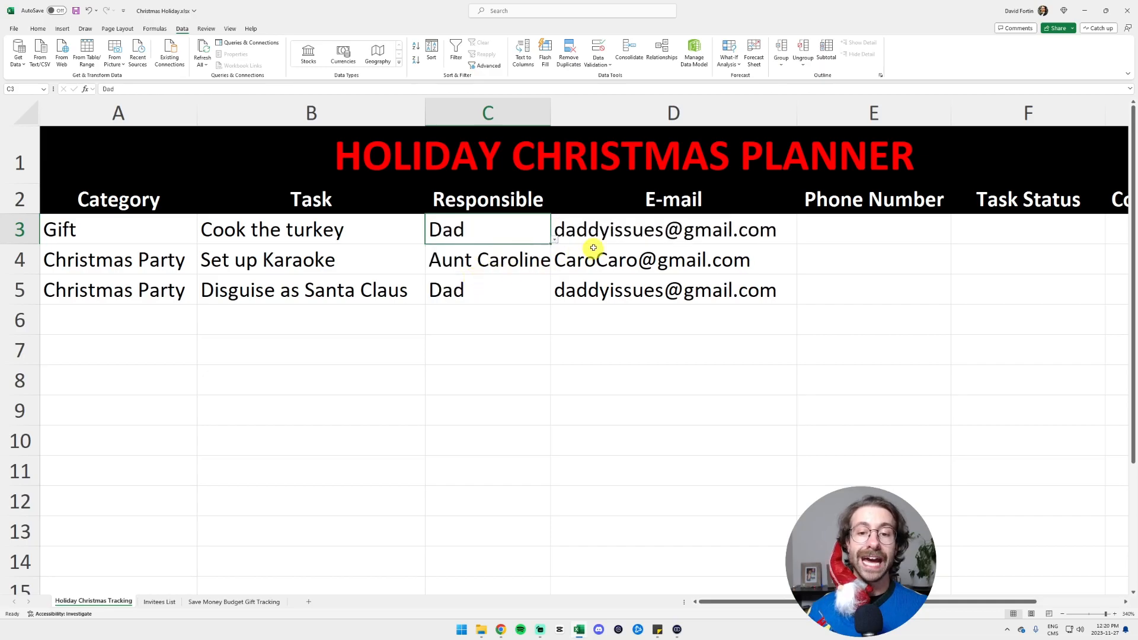
click(590, 238)
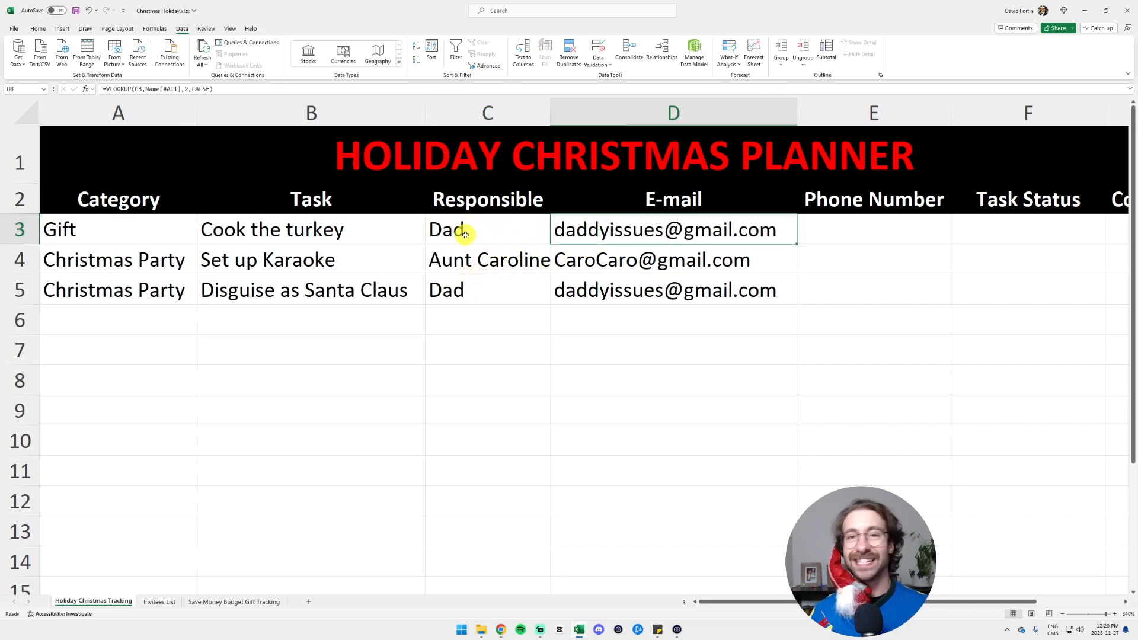
Step: Enter =XLOOKUP(C3,'Invitees List'!A:A,'Invitees List'!C:C) in Phone Number cell E3 and fill it down to E5
key(Tab)
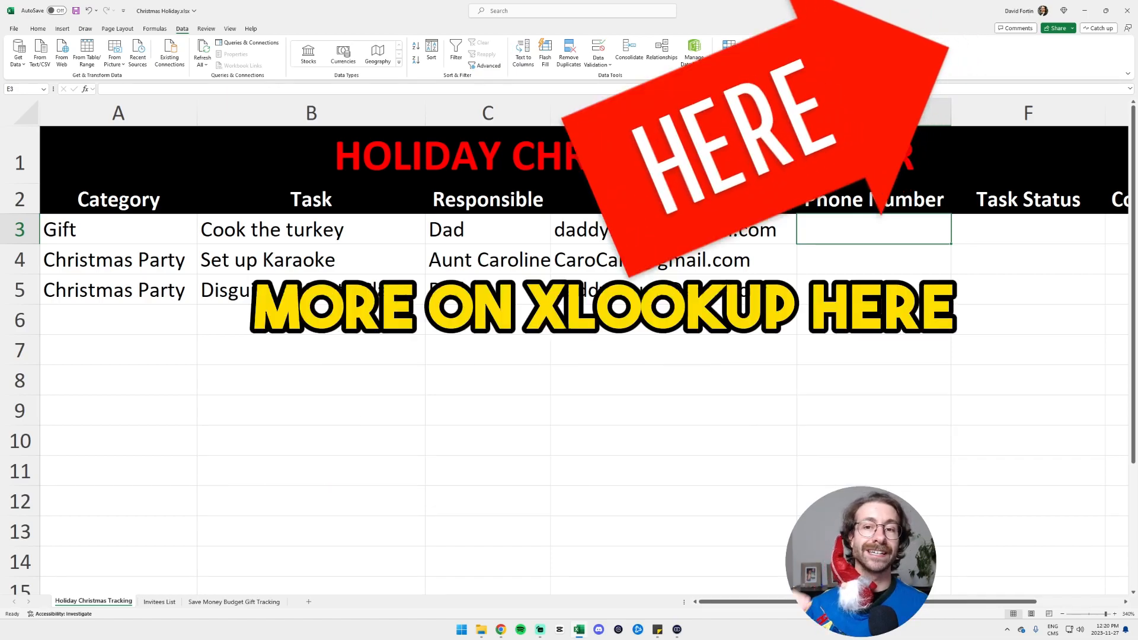
text(=)
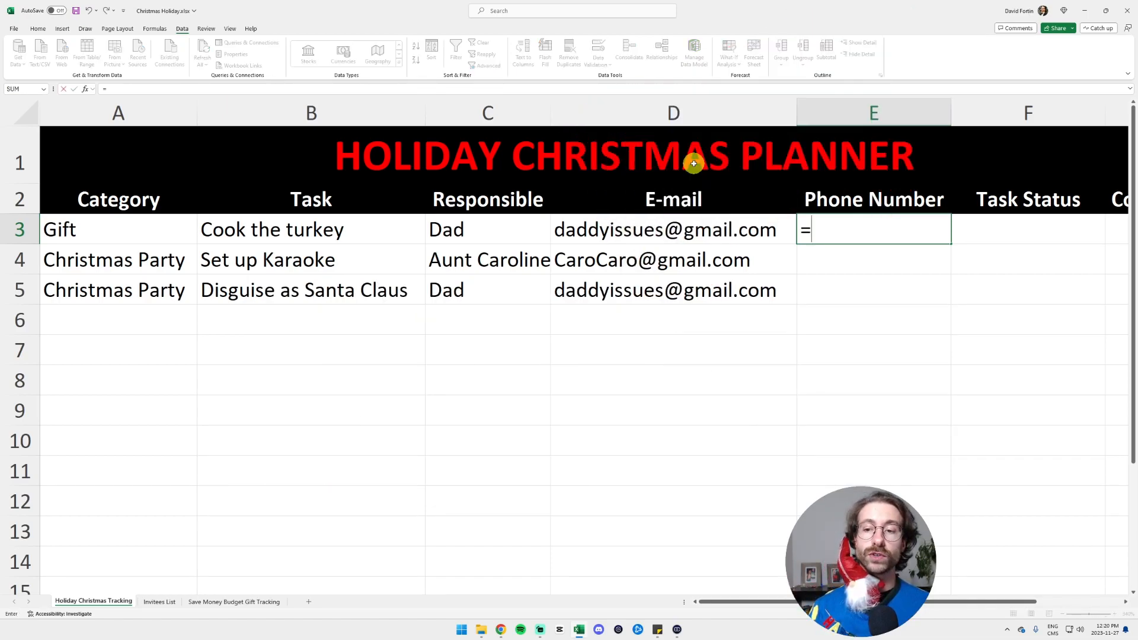
text(xlookup()
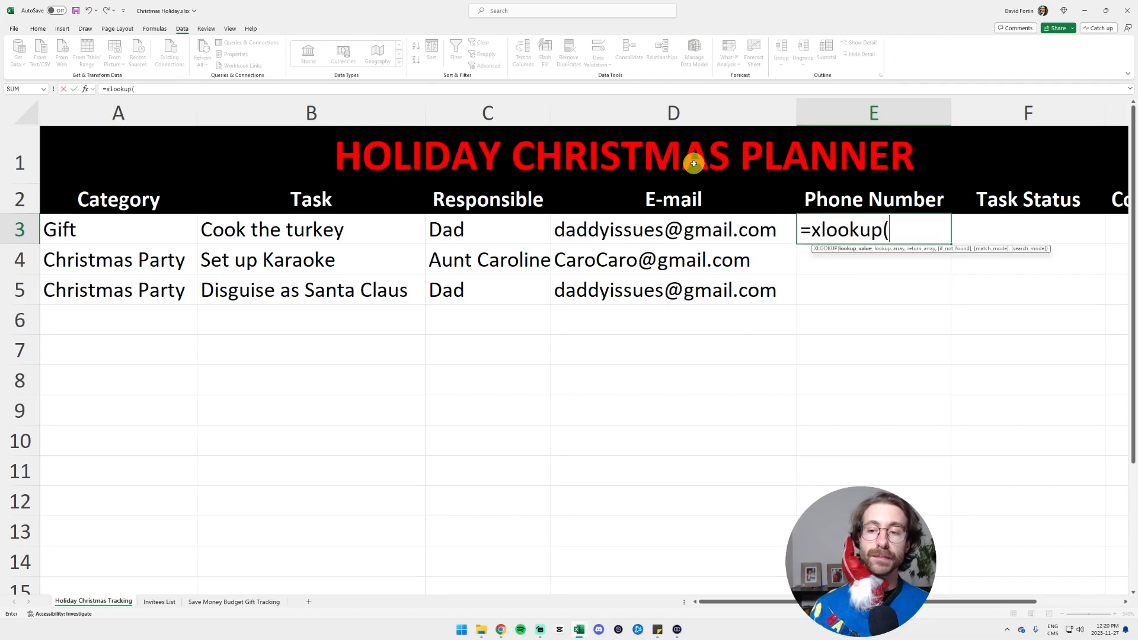
click(492, 229)
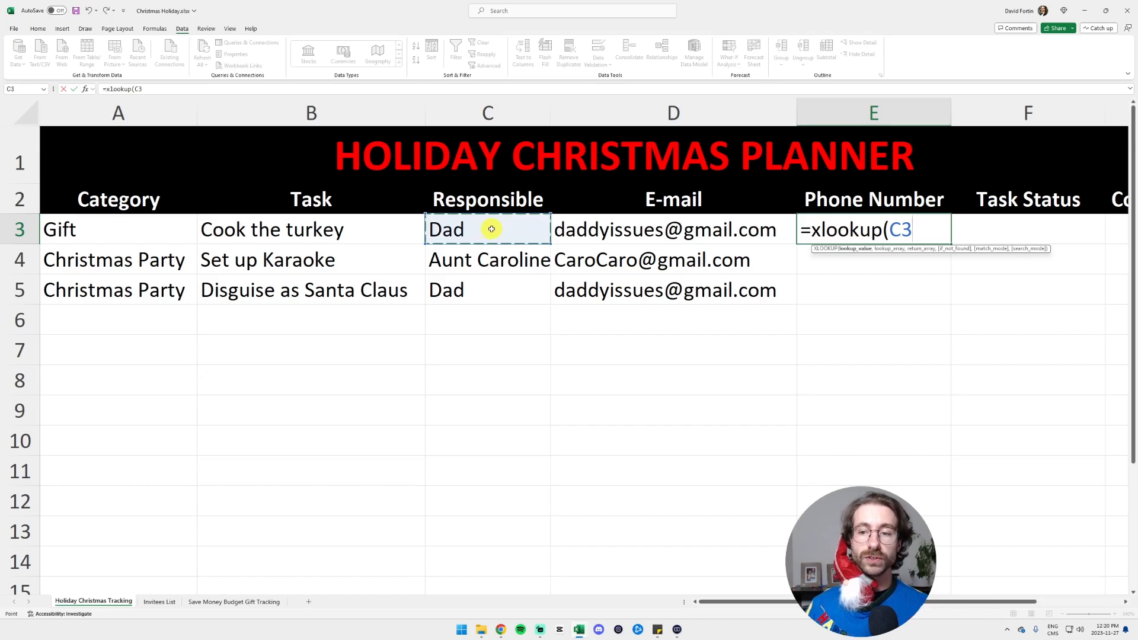
text(,)
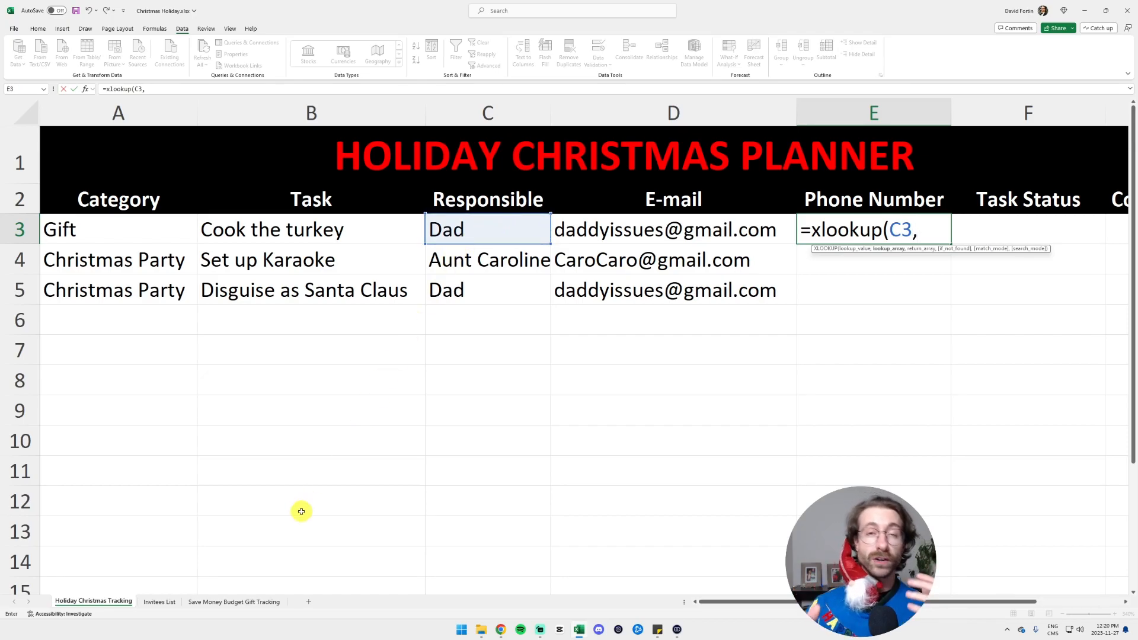
click(154, 603)
click(88, 107)
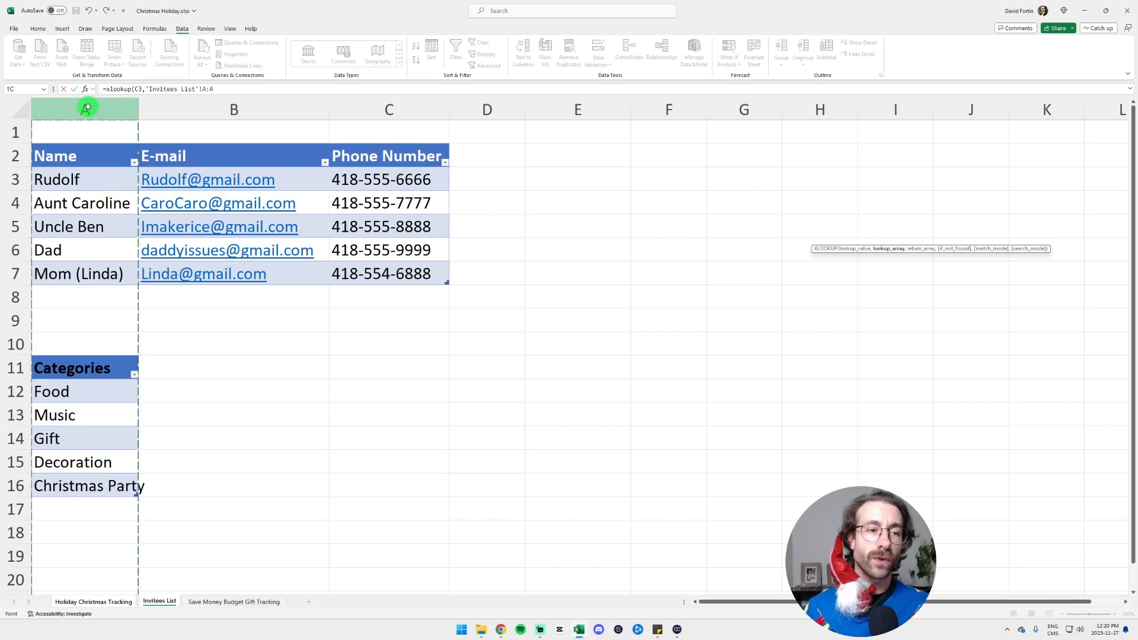
text(,)
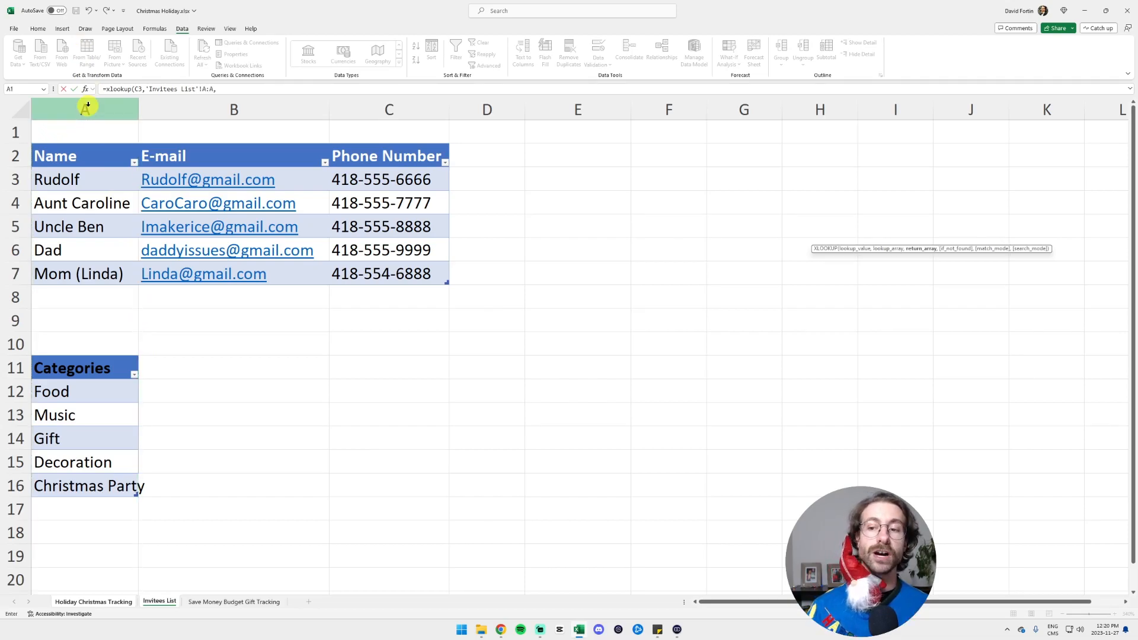
click(382, 108)
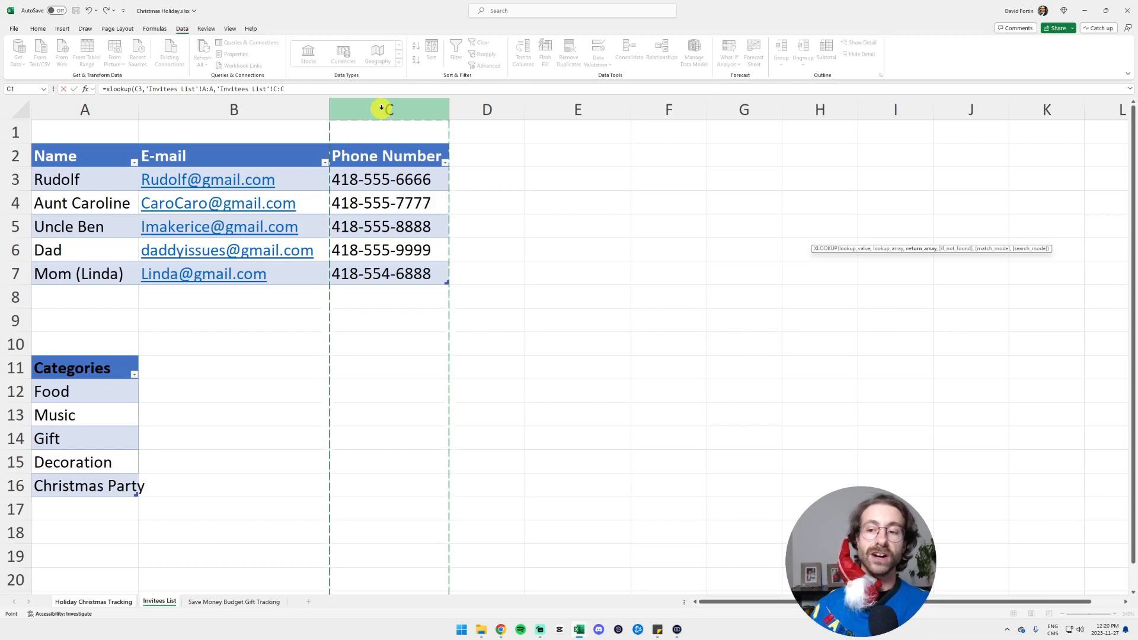
key(Return)
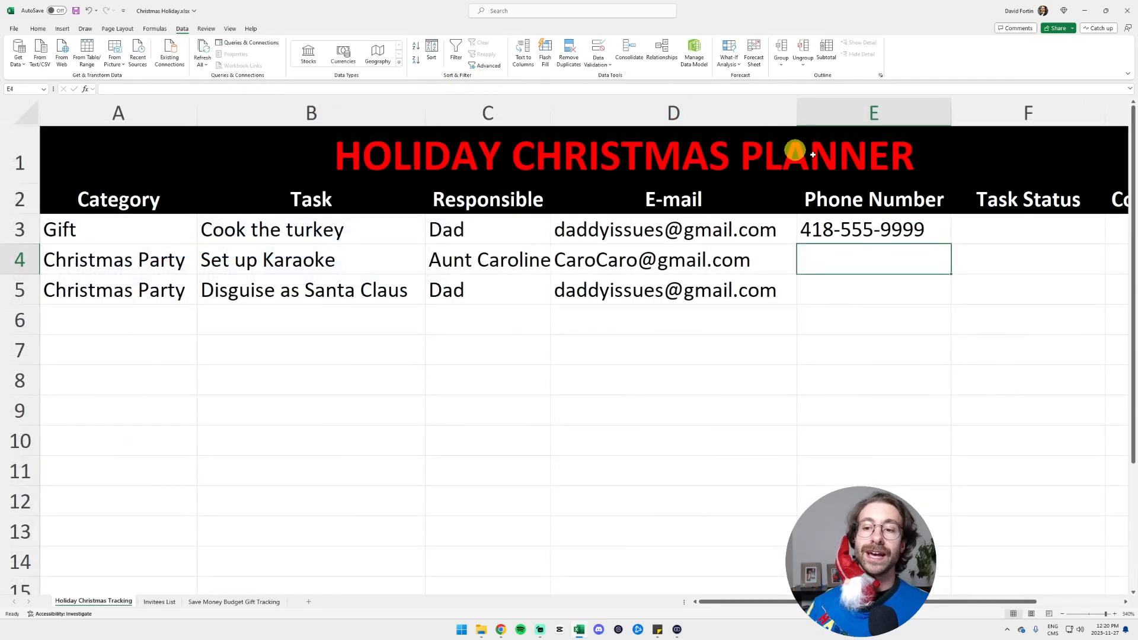
click(874, 234)
double_click(952, 244)
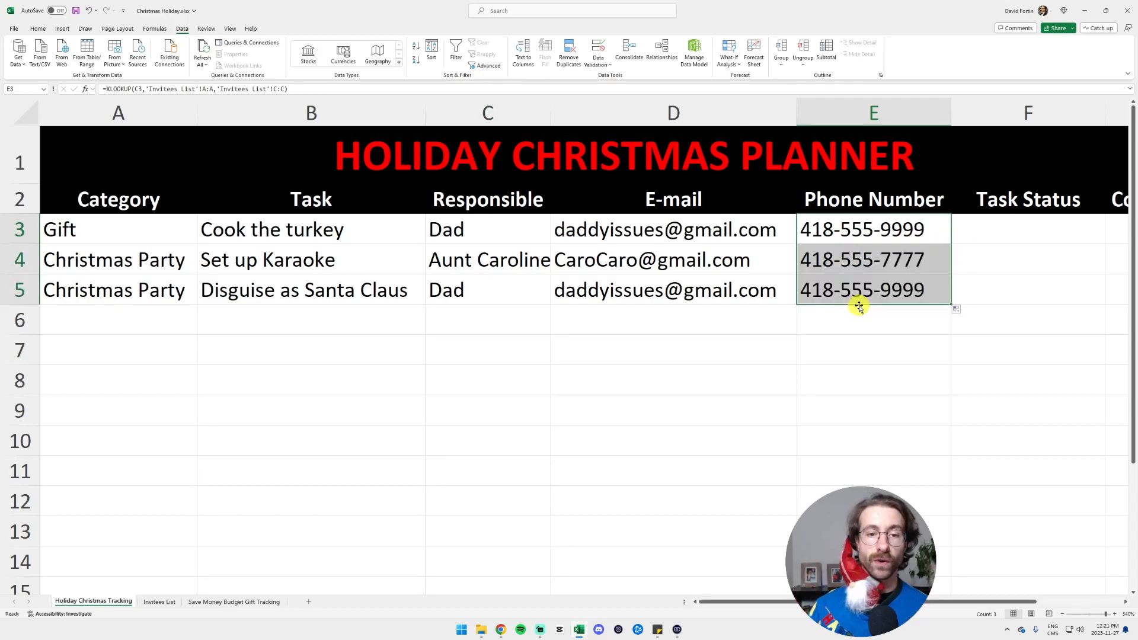
Step: Reassign "Cook the turkey" in C3 to the uncle and check the e-mail and phone number lookups in row 3
click(507, 228)
click(557, 240)
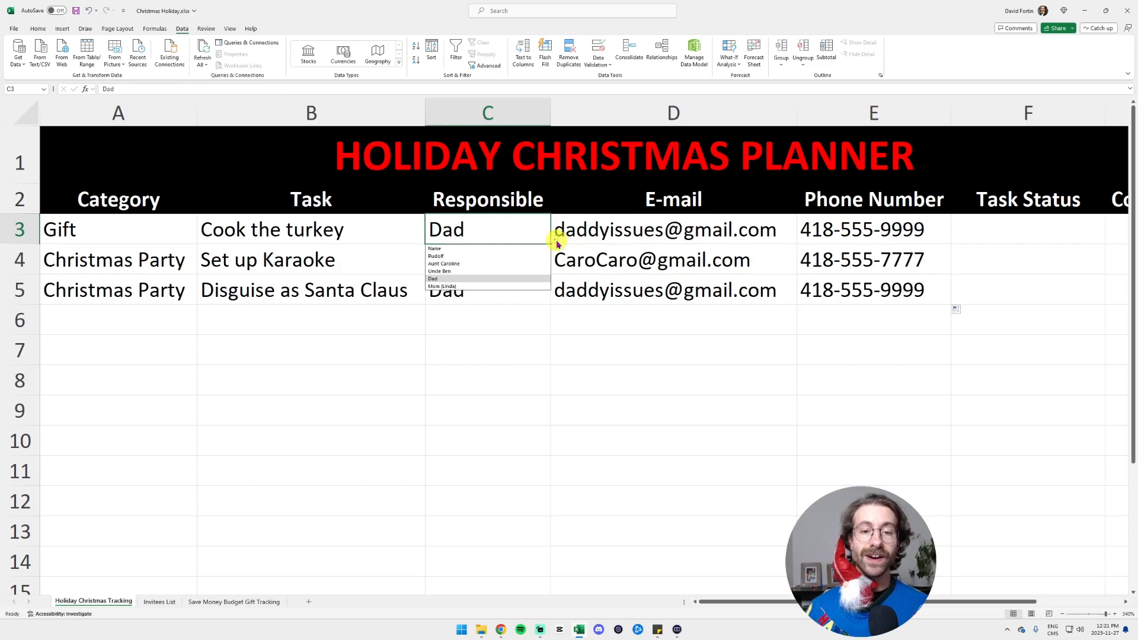
click(516, 271)
click(600, 227)
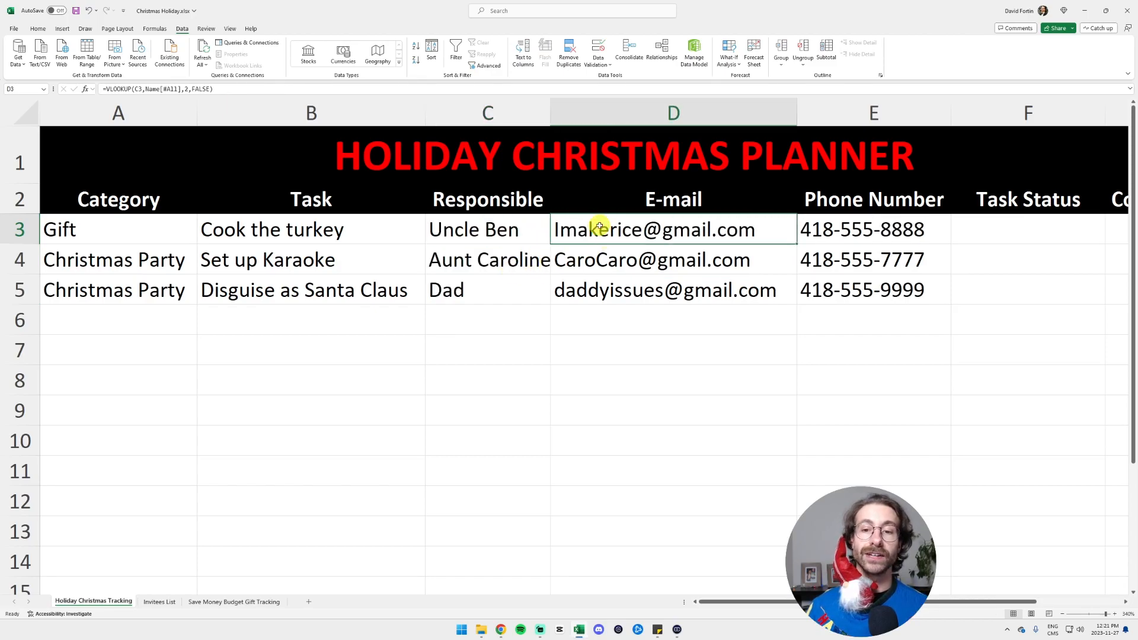
click(837, 230)
click(538, 232)
drag(517, 230, 520, 295)
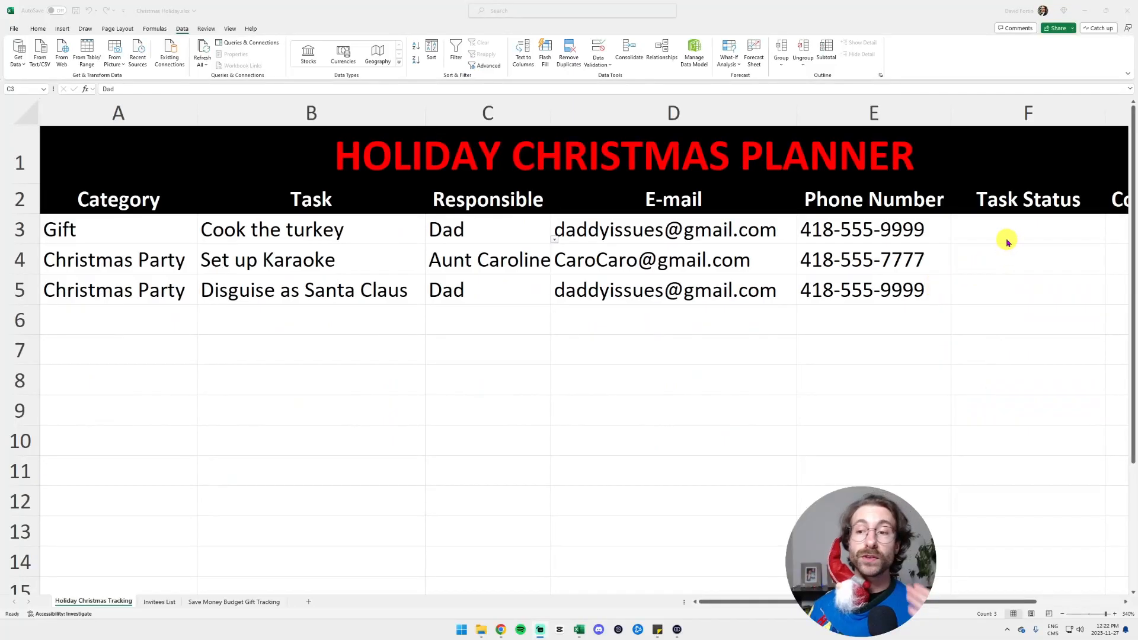
Step: Insert checkboxes in the Task Status cells F3 to F5
key(shift+Down)
key(shift+Down)
drag(1003, 231, 1013, 287)
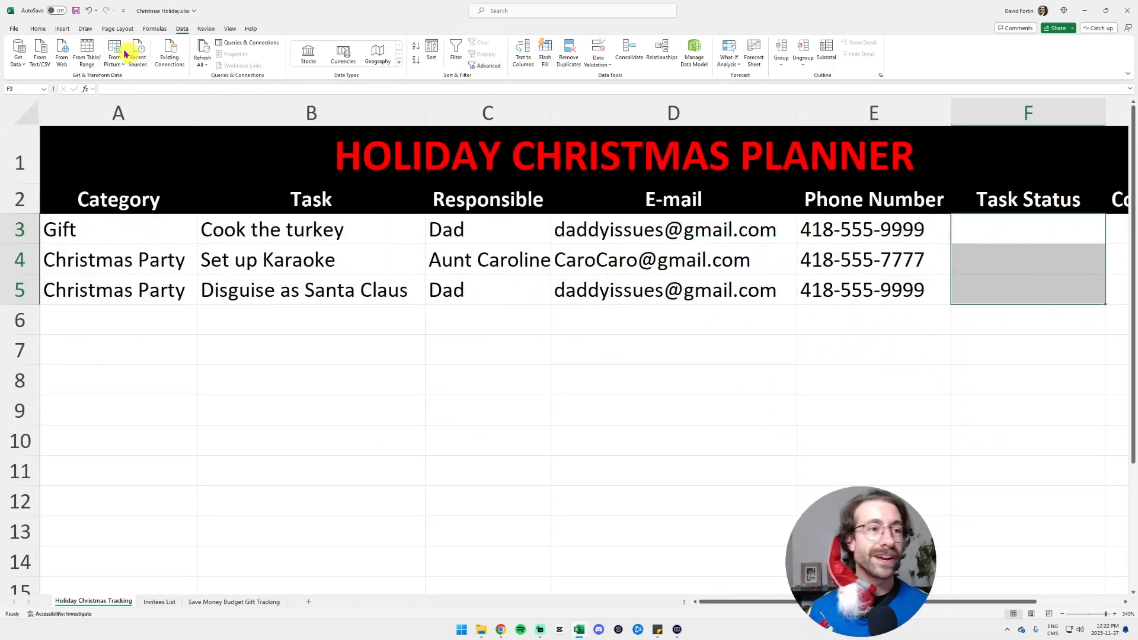
click(61, 32)
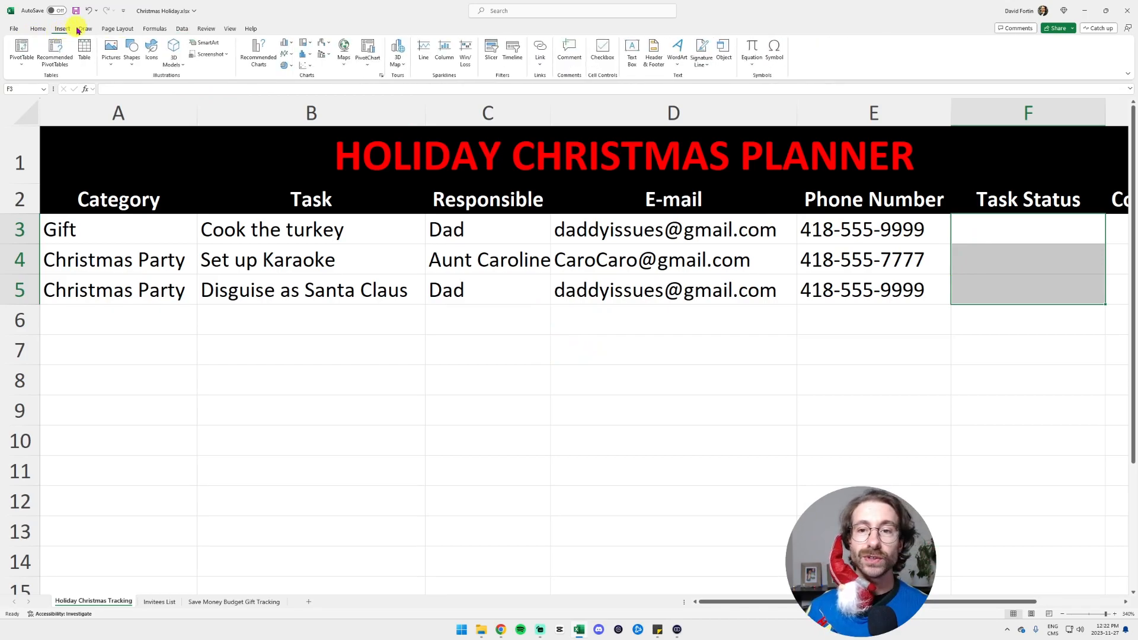
click(602, 56)
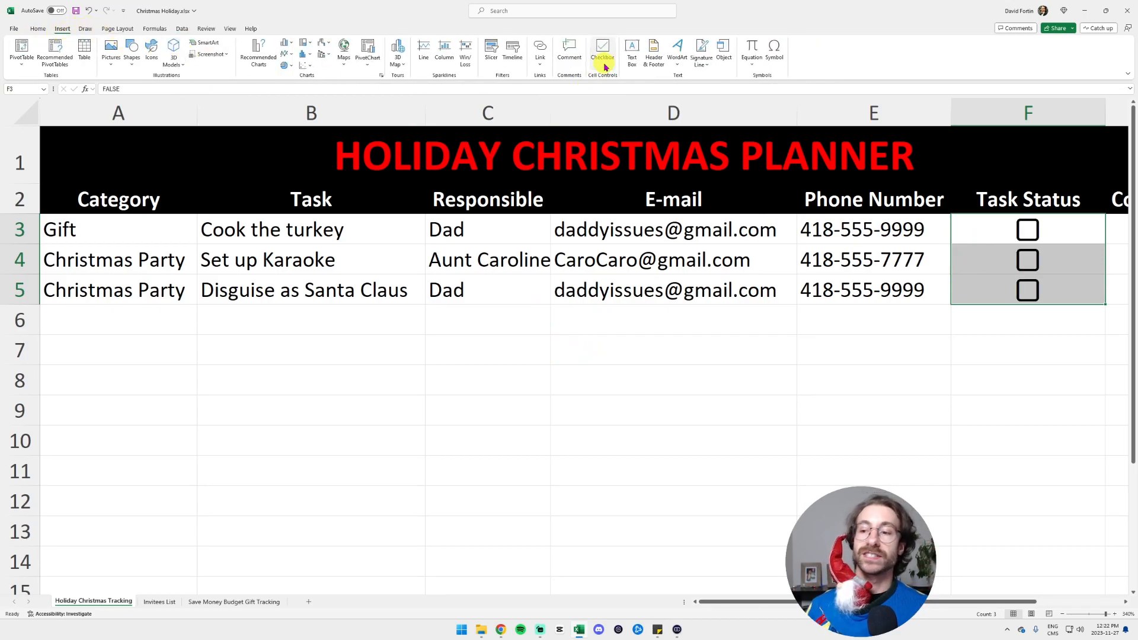
Step: Toggle the Task Status checkboxes on and off, leaving F3 and F4 checked and F5 unchecked
click(1027, 230)
click(1028, 260)
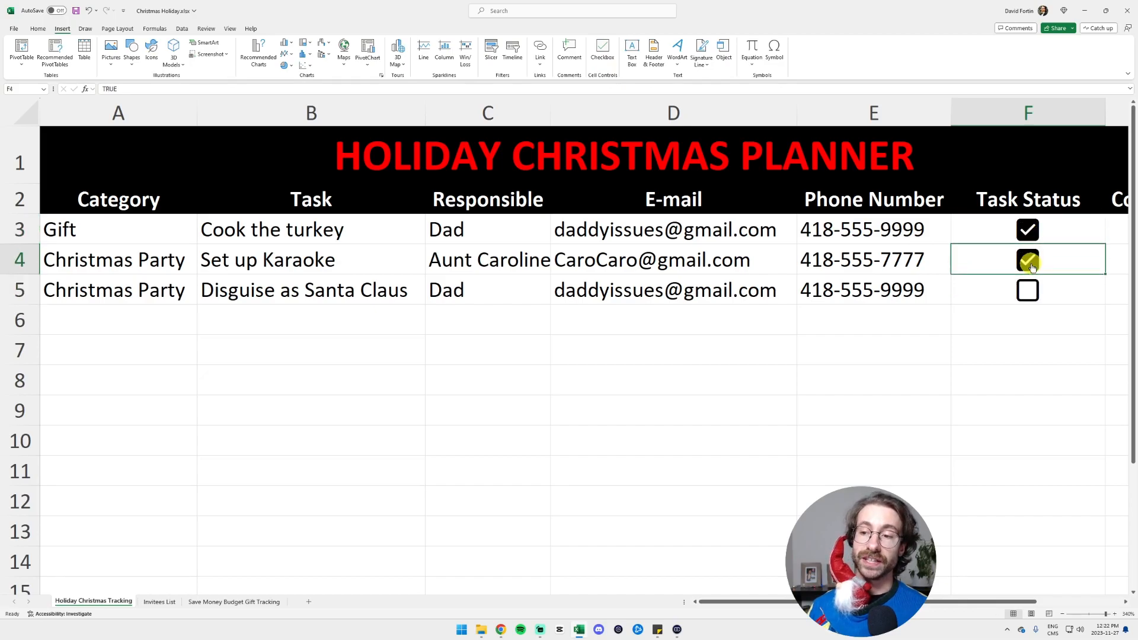
click(1029, 291)
click(1028, 291)
click(1028, 261)
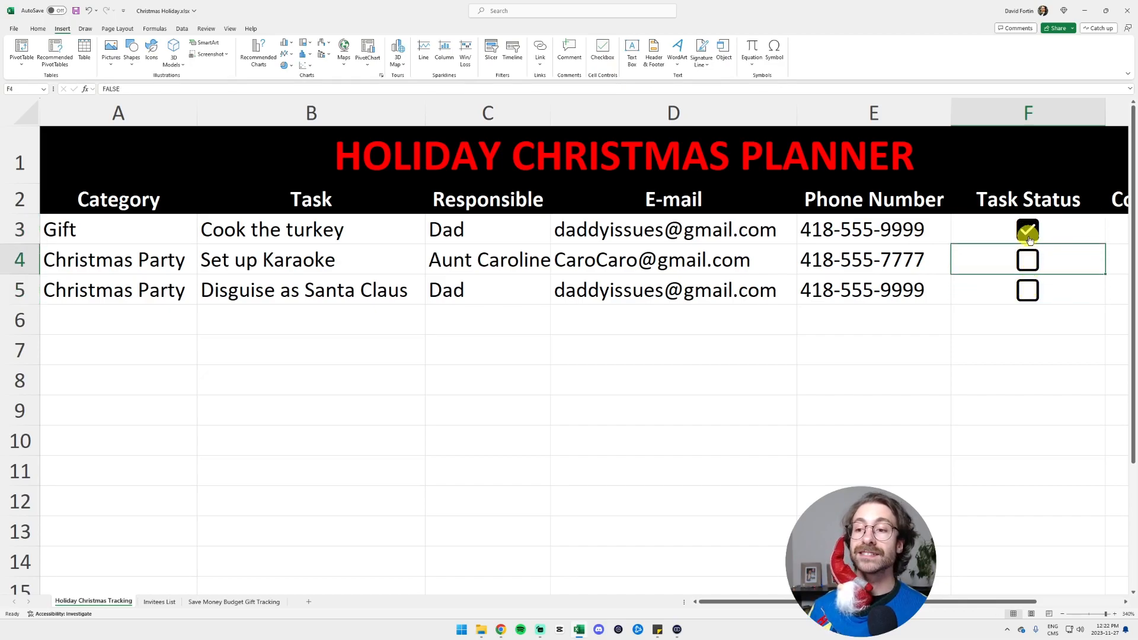
click(1030, 233)
click(1030, 233)
click(1028, 259)
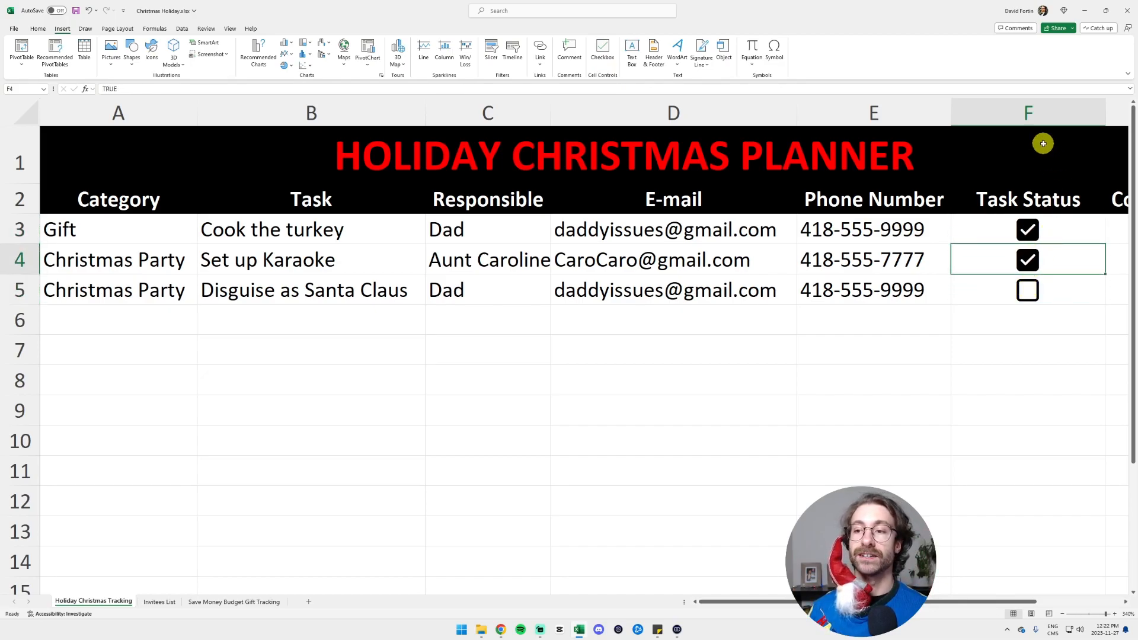
Step: Inspect the underlying cell values of the checked box in F3 and the unchecked box in F5
click(1052, 221)
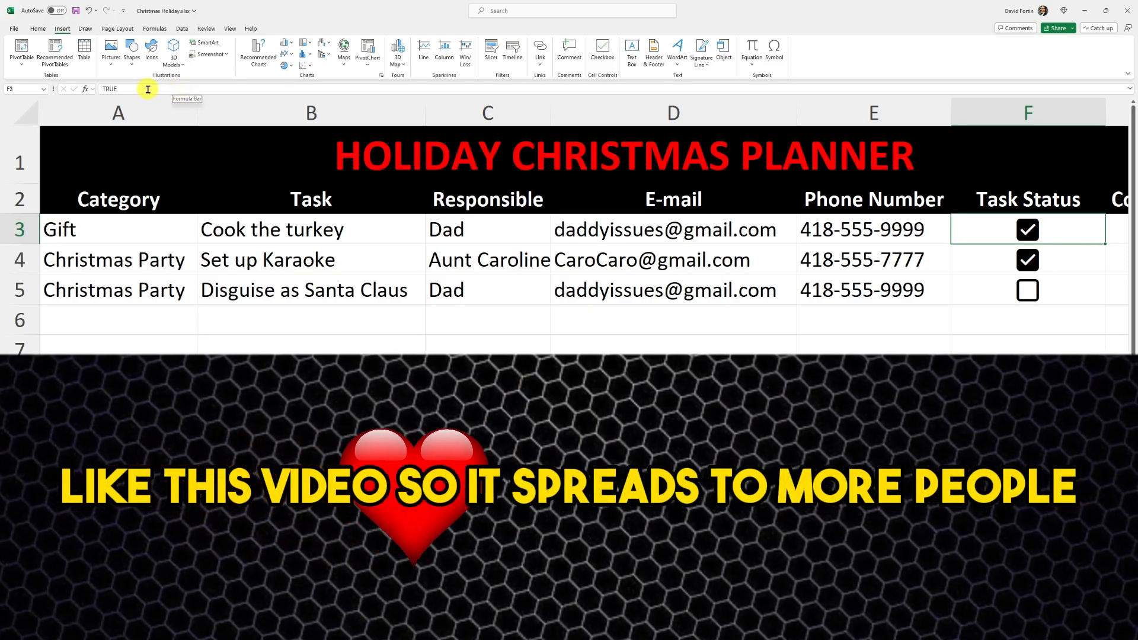
drag(150, 89, 89, 86)
click(966, 283)
drag(172, 91, 79, 92)
key(Escape)
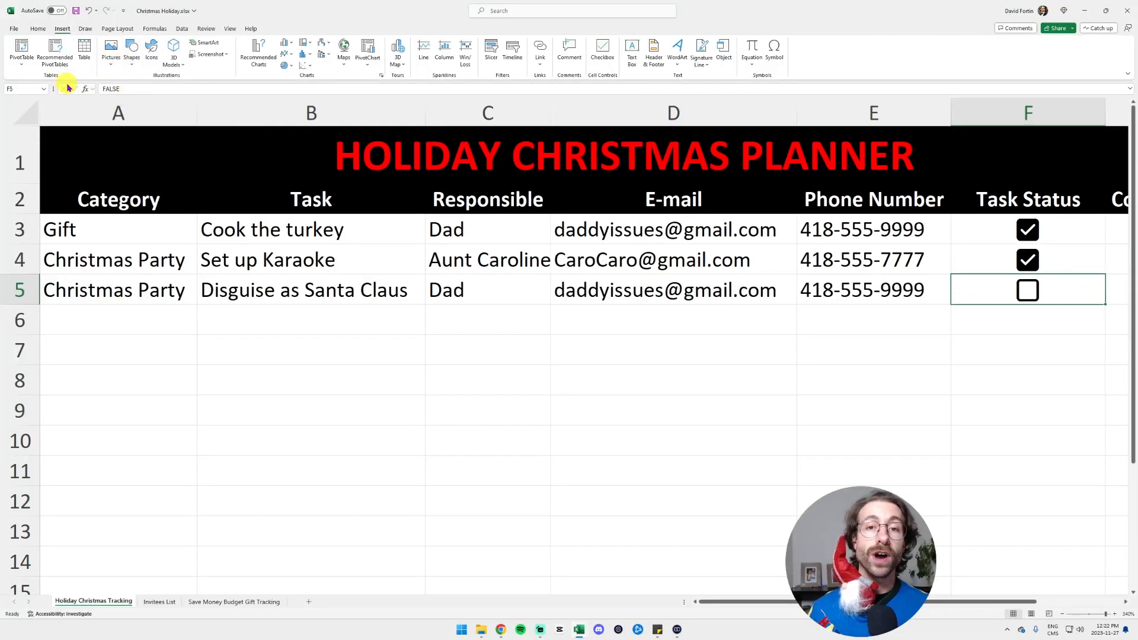
Step: Add an Equal To conditional formatting rule to column F that gives TRUE cells Green Fill with Dark Green Text
click(1050, 112)
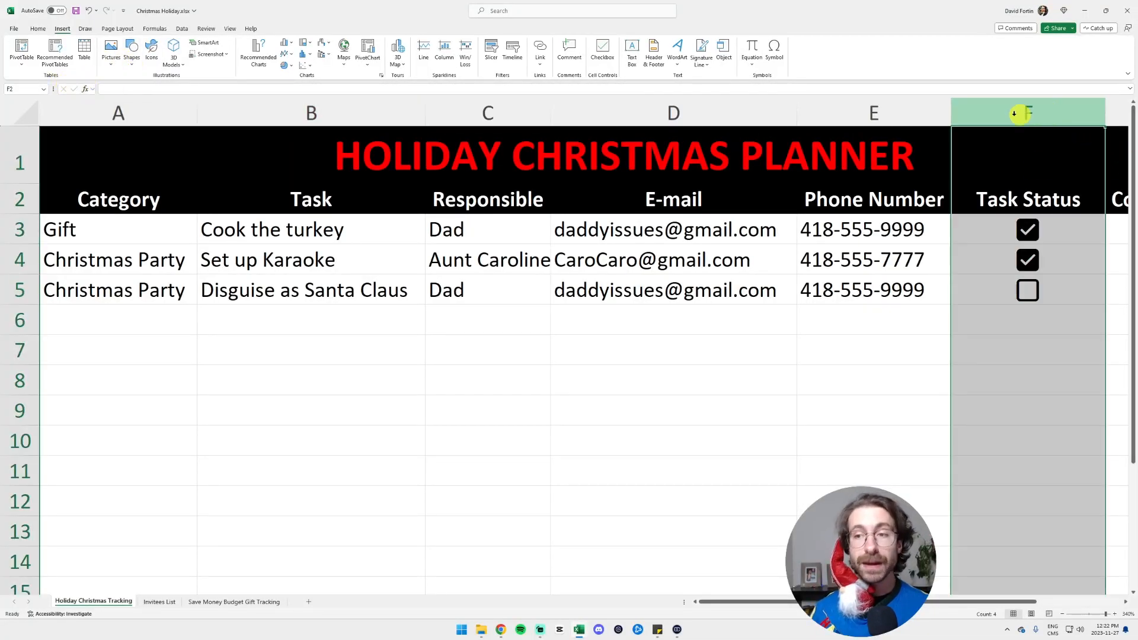
click(39, 30)
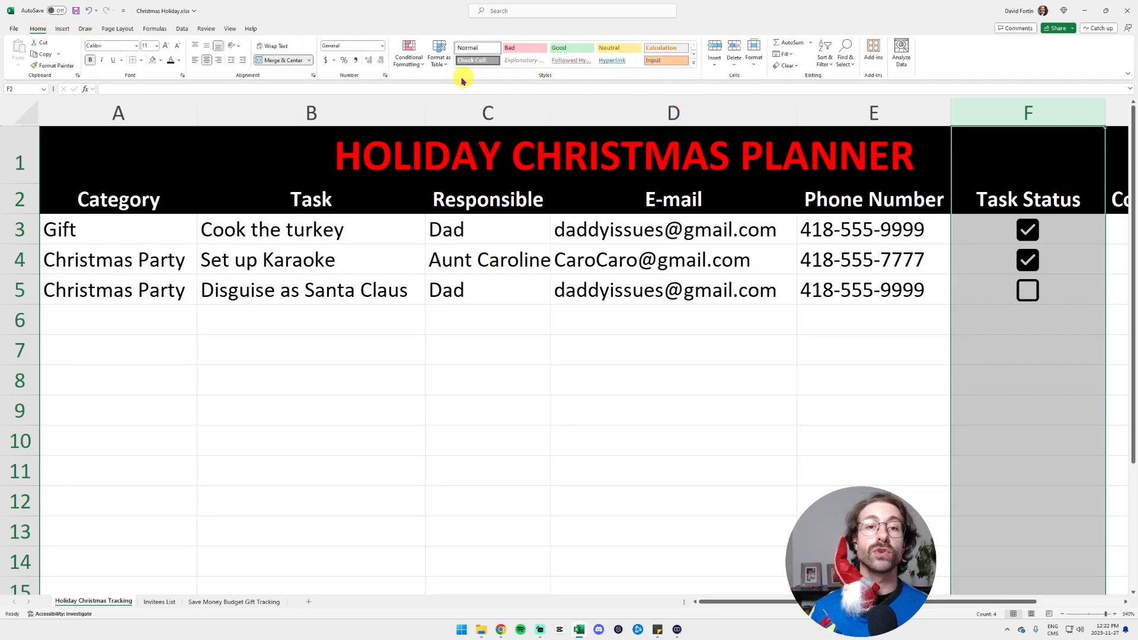
click(410, 67)
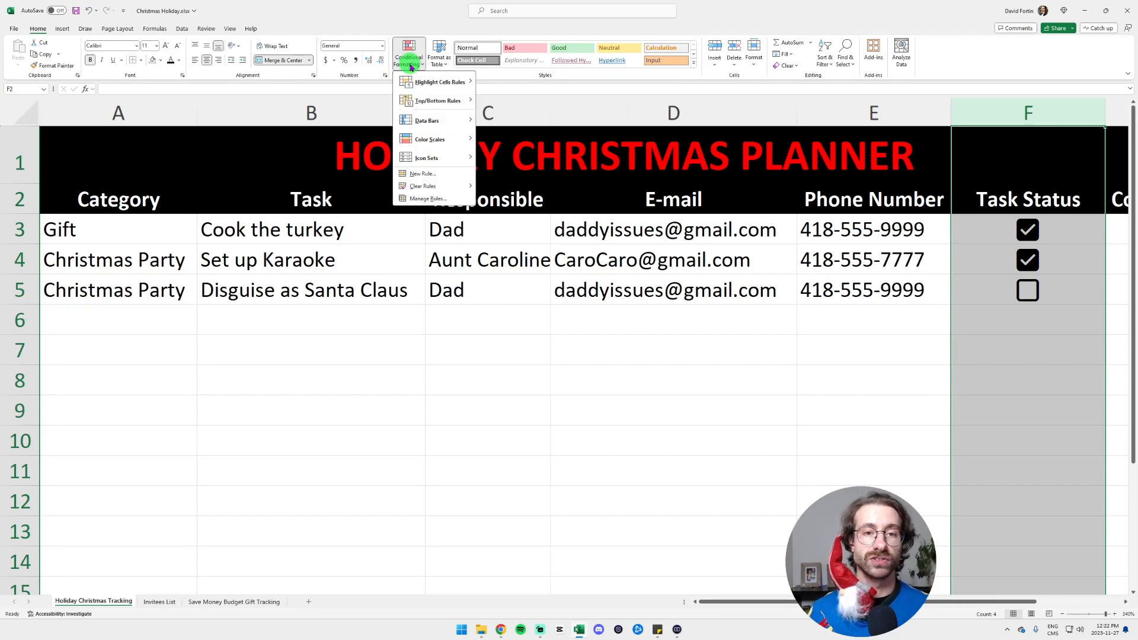
mouse_move(432, 87)
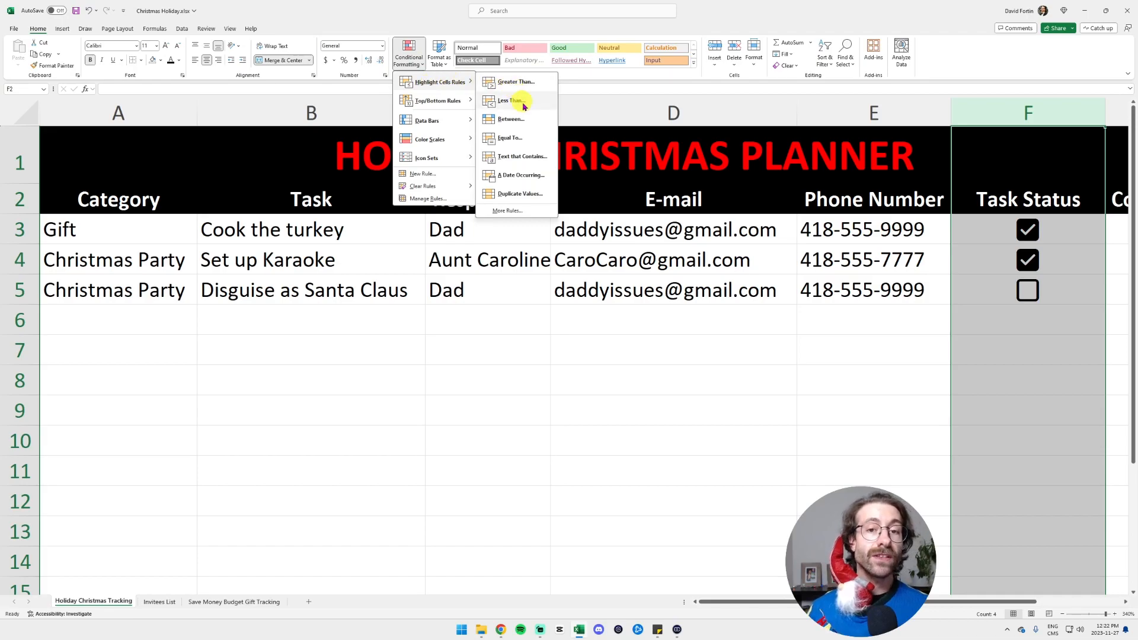
click(526, 139)
text(TRUE)
click(842, 309)
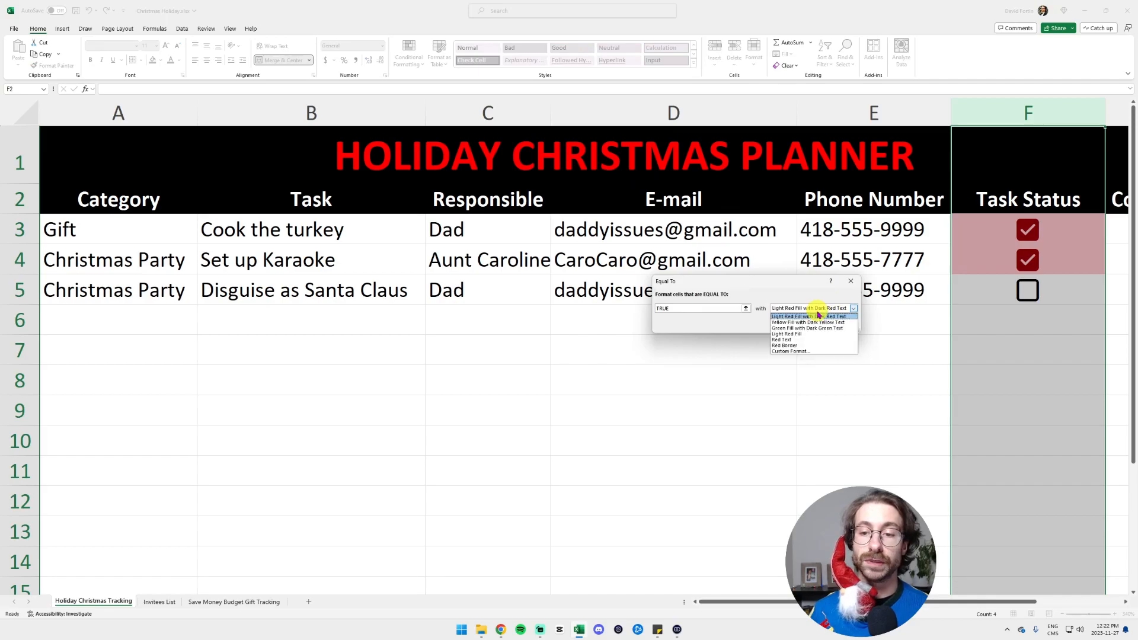
click(799, 328)
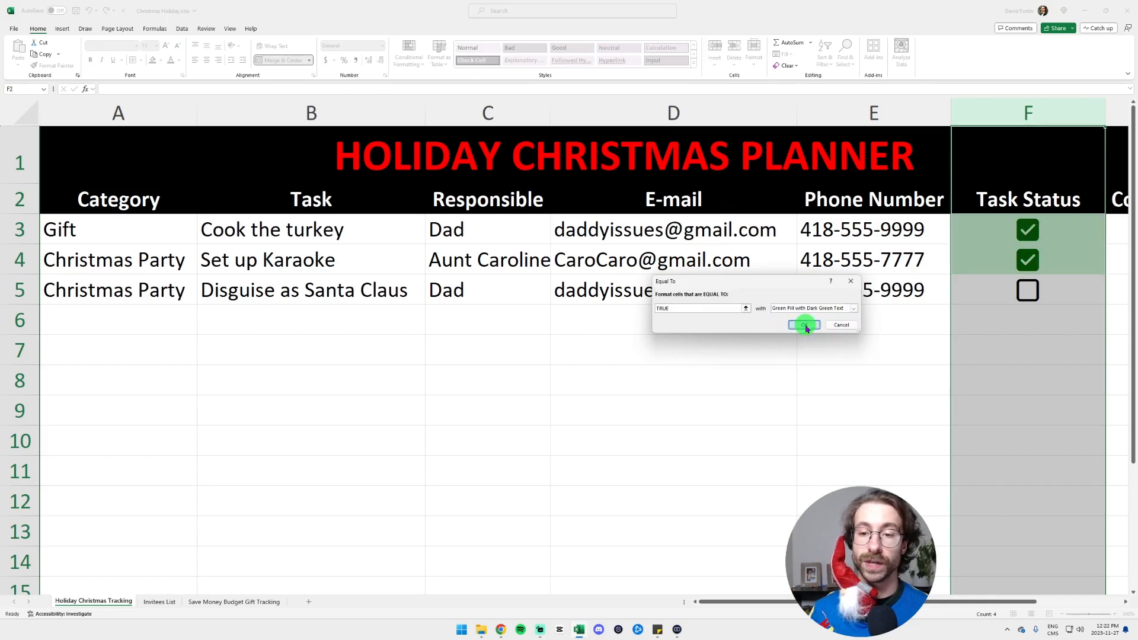
click(805, 326)
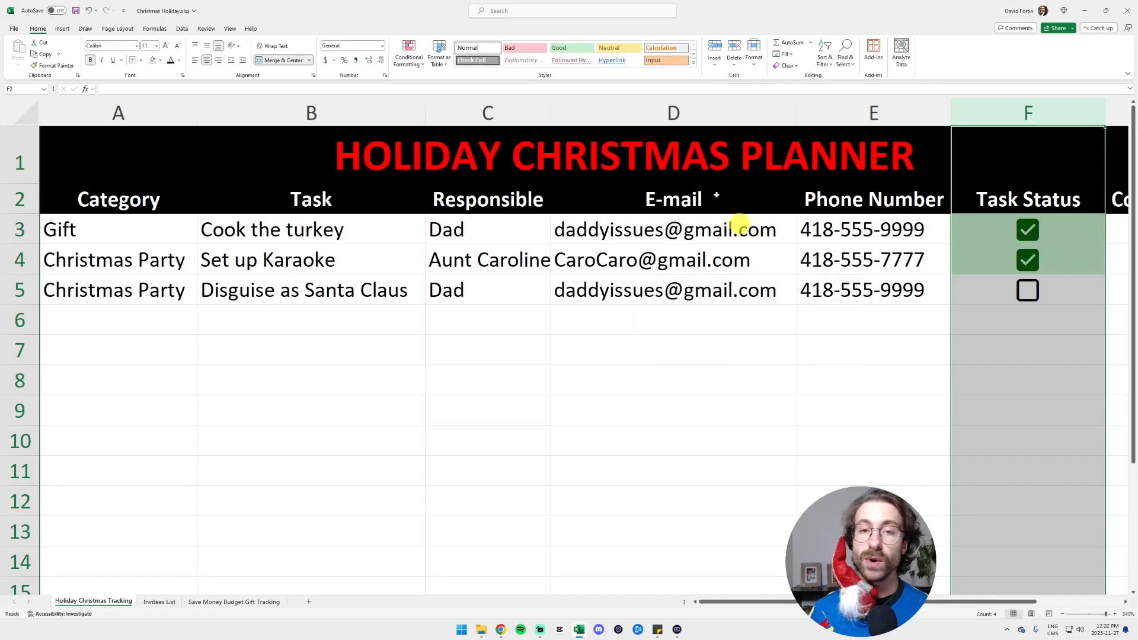
Step: Format column F cells equal to FALSE with Light Red Fill with Dark Red Text, and check the "Disguise as Santa Claus" checkbox in F5
click(414, 66)
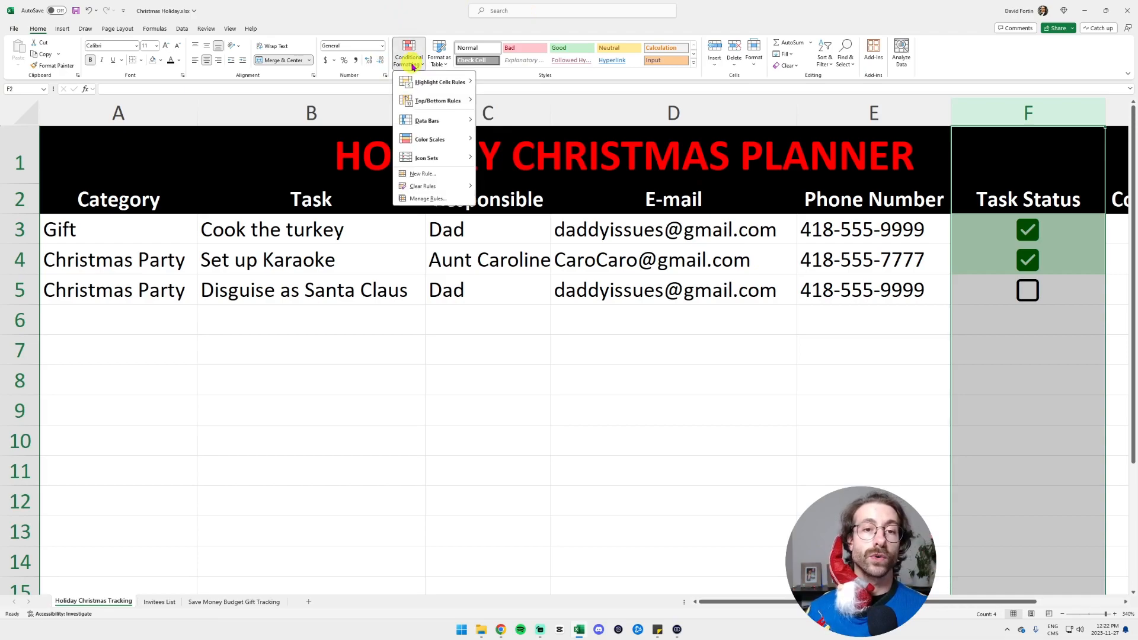
mouse_move(455, 81)
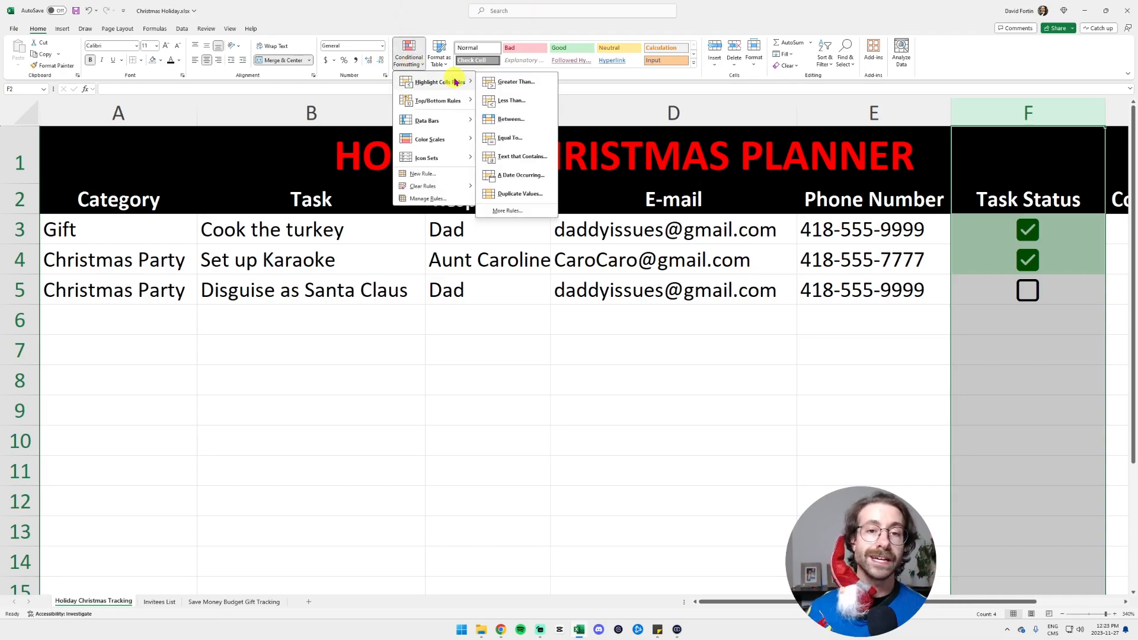
click(531, 138)
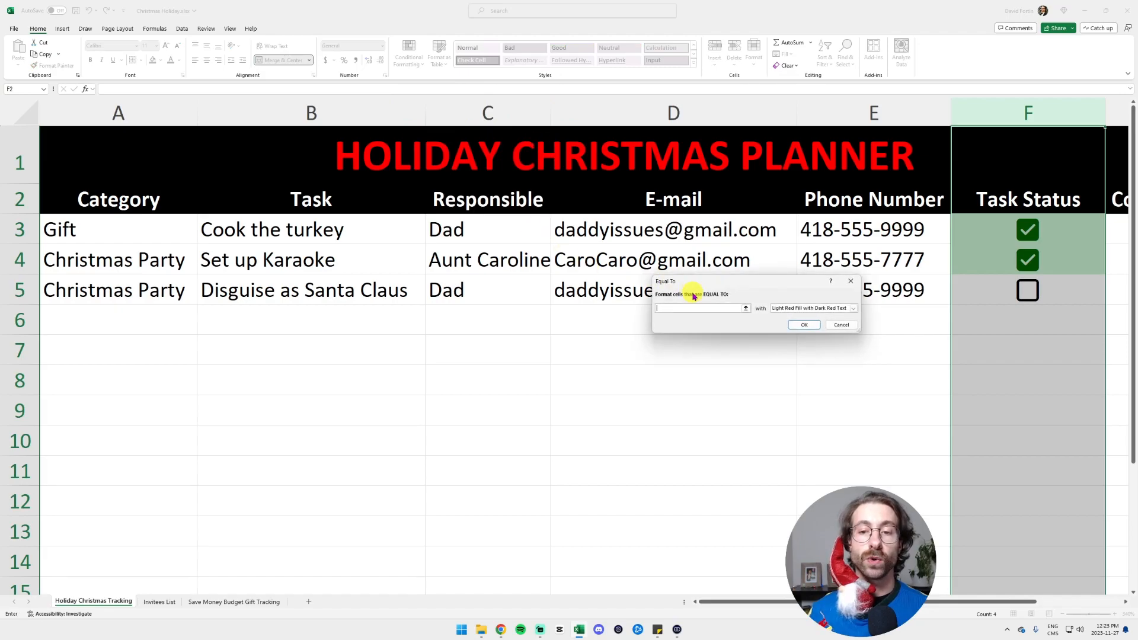
text(FALSE)
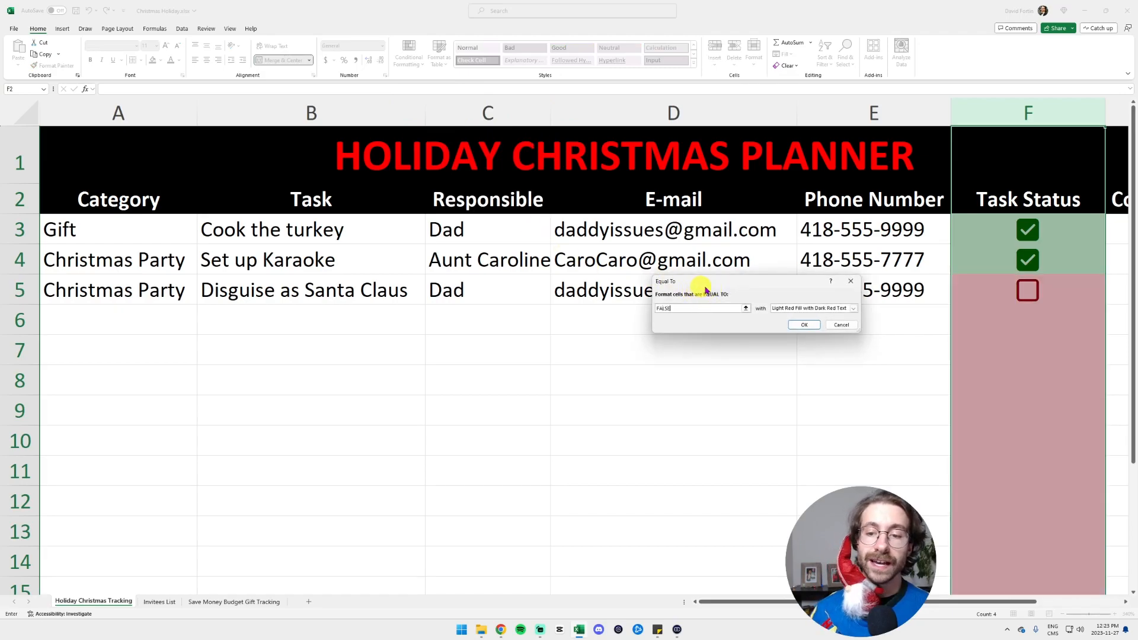
click(804, 326)
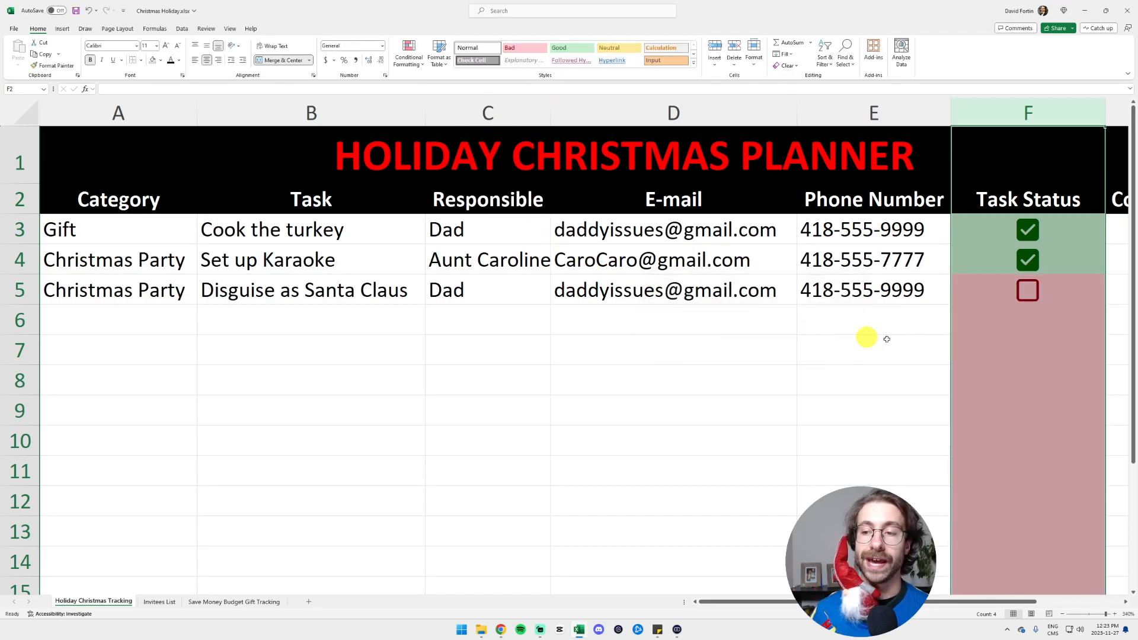
click(978, 349)
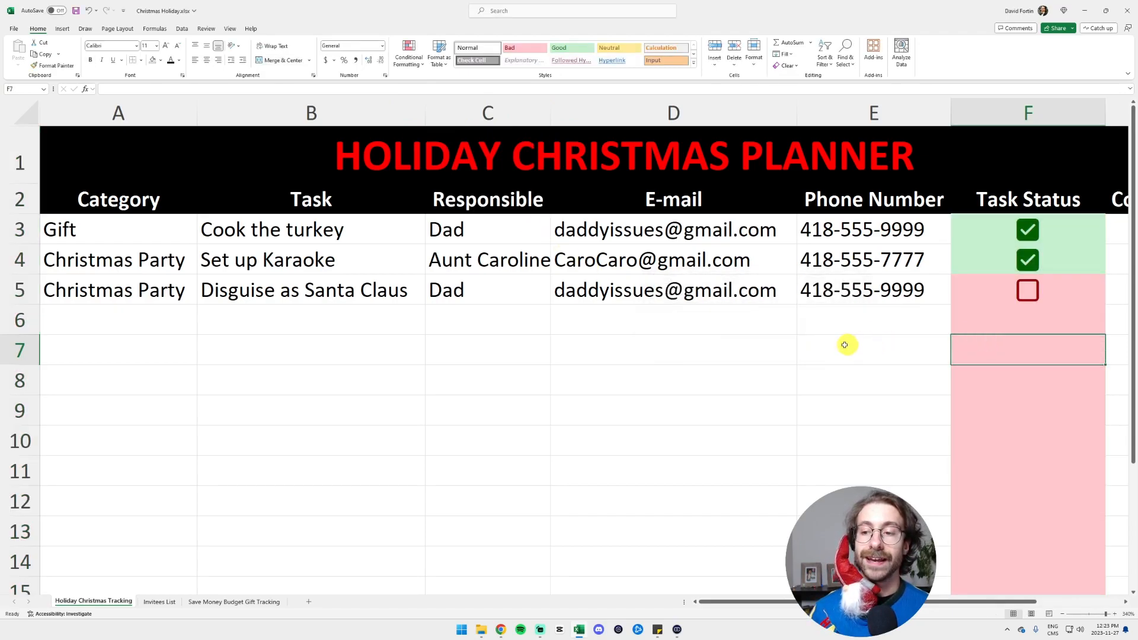
click(1029, 292)
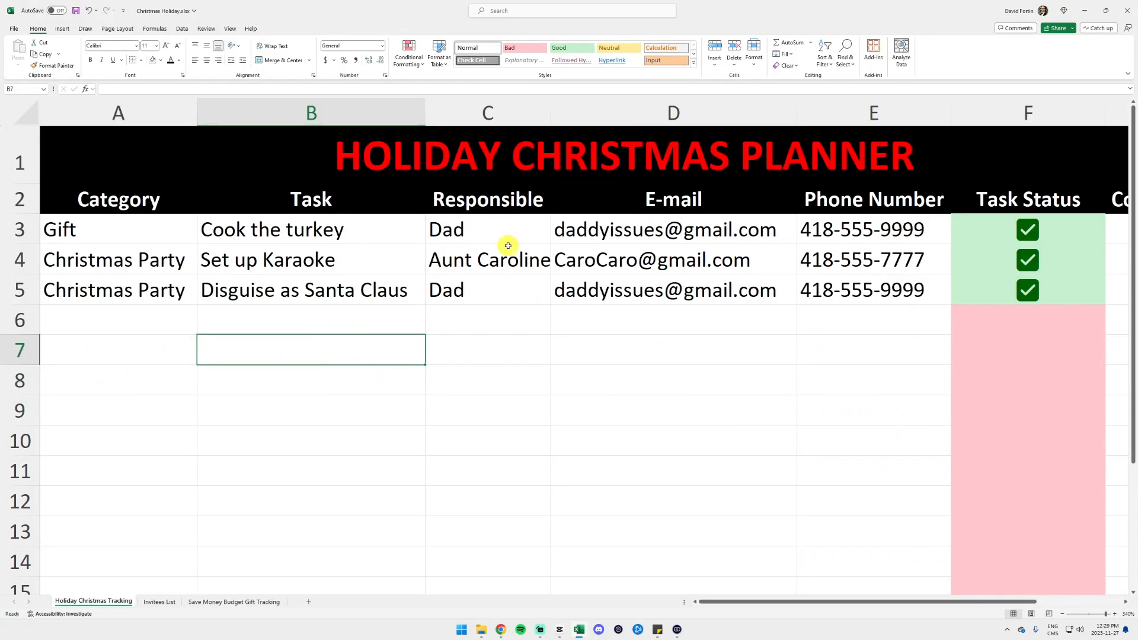
Step: Share the workbook by uploading it to OneDrive – Personal and add the recipient's e-mail address to the edit link invitation
click(1060, 29)
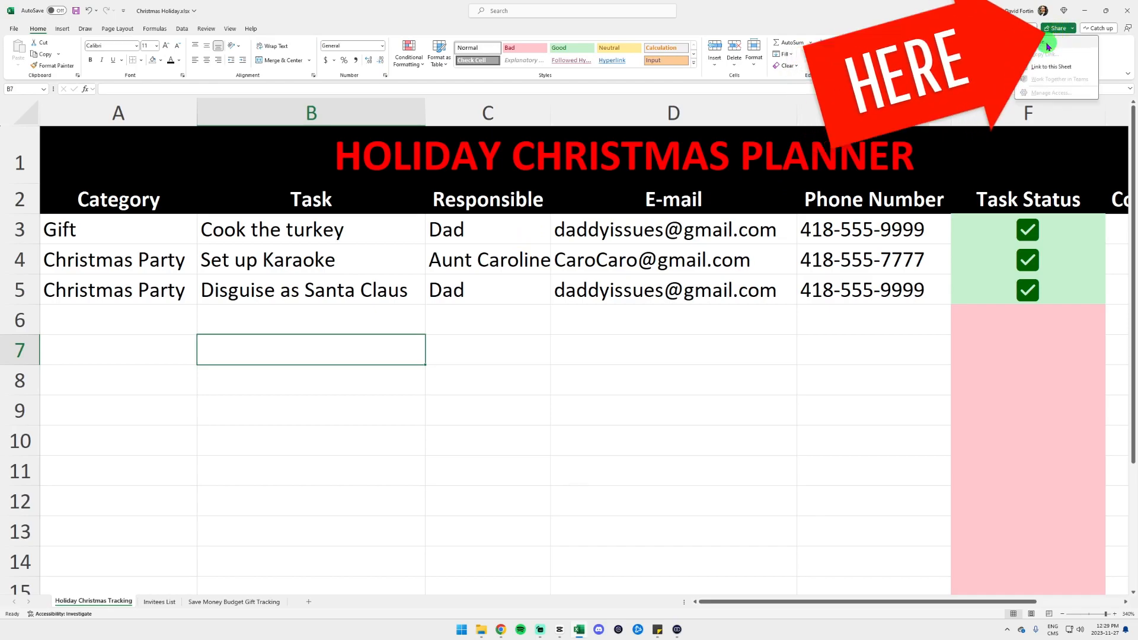
click(1048, 45)
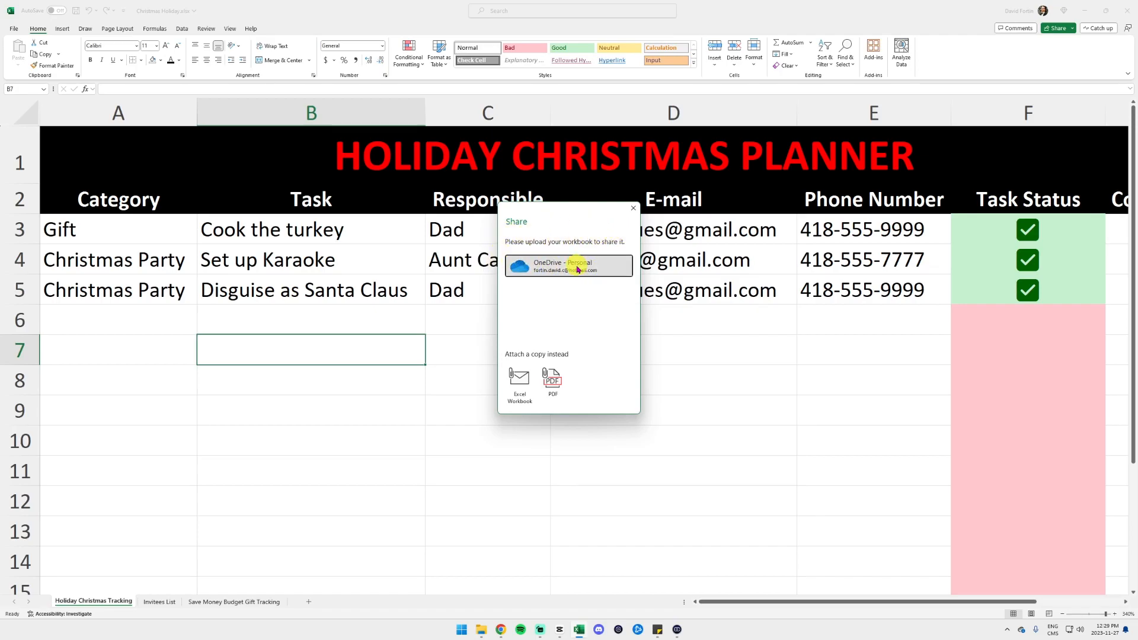
click(578, 265)
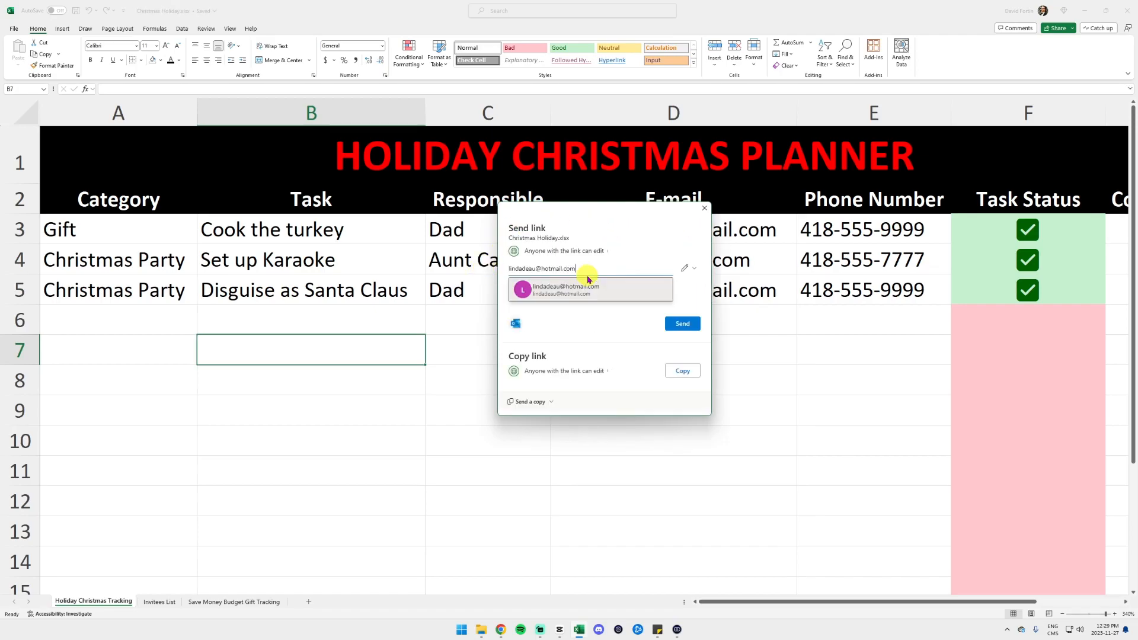
click(621, 296)
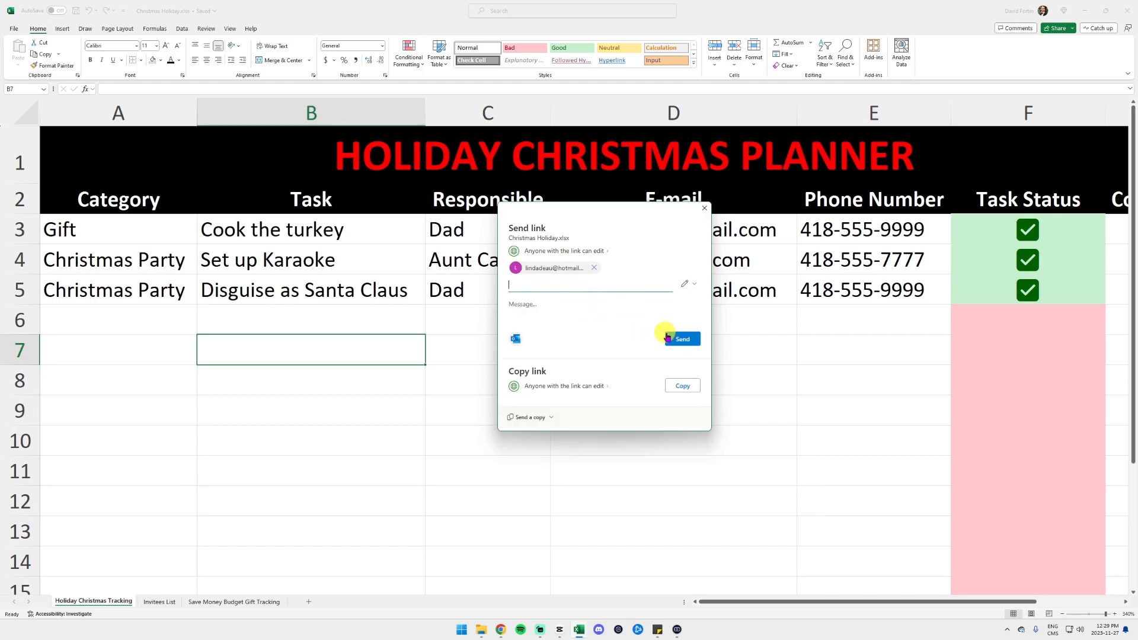